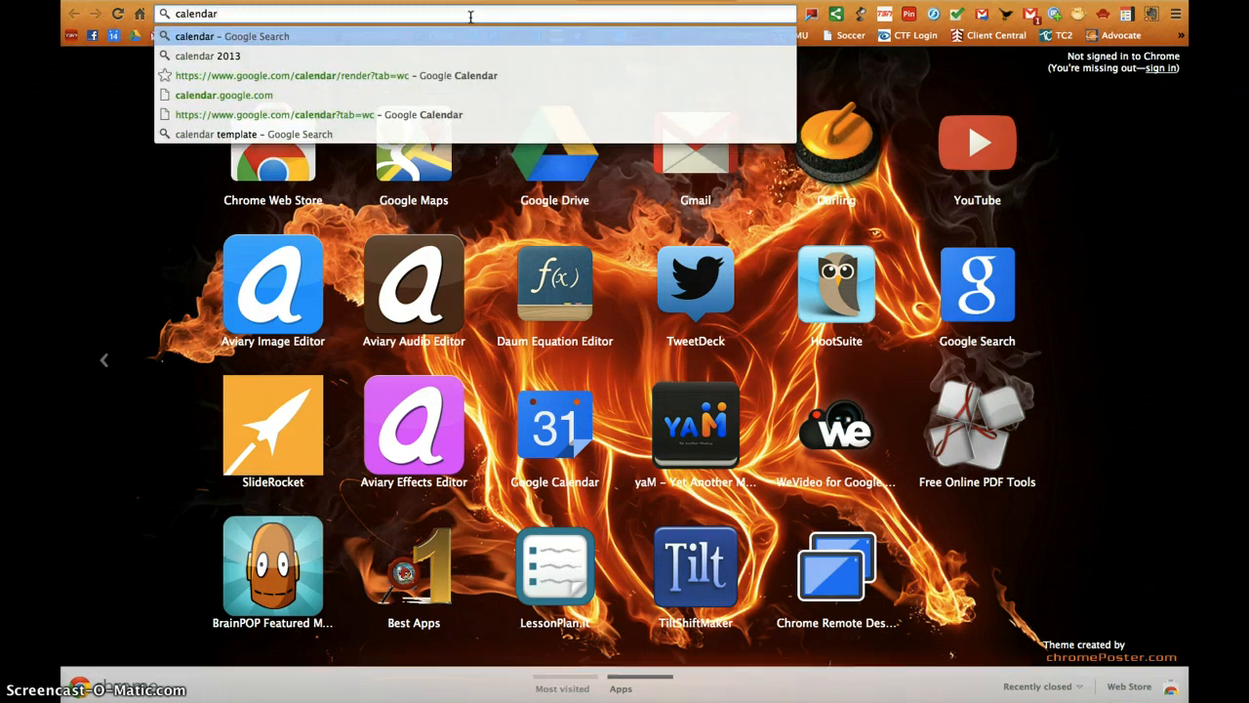
- Open the calendar web page at calendar.google.com
{"action": "type", "text": ".google.com"}
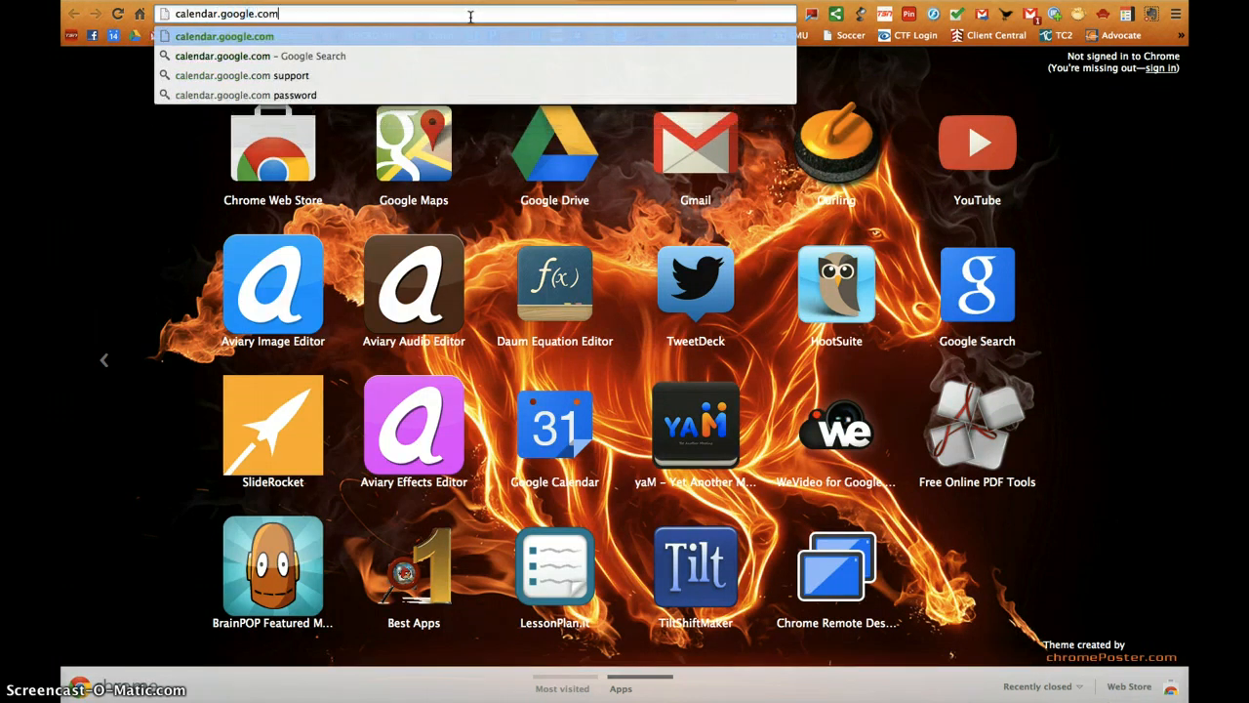
{"action": "key", "text": "Return"}
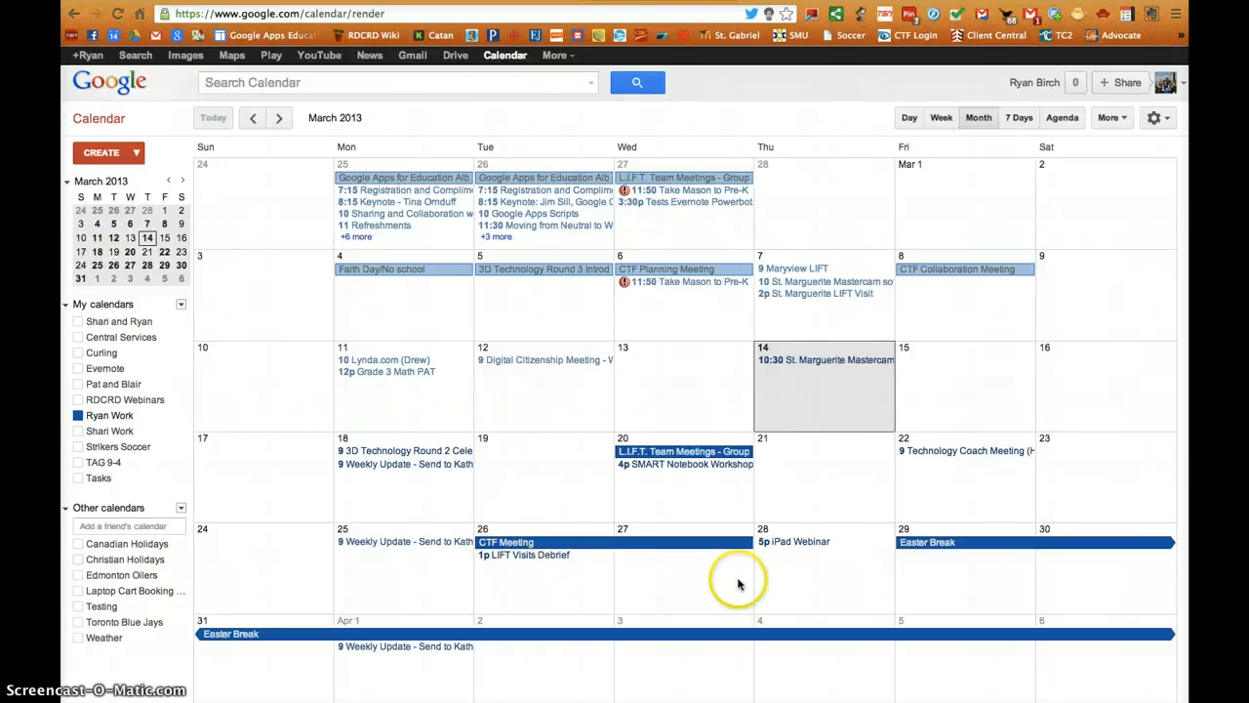
- Start a new event on Thursday, March 21, open its full details and title it "Title of Event"
{"action": "left_click", "coordinate": [818, 477]}
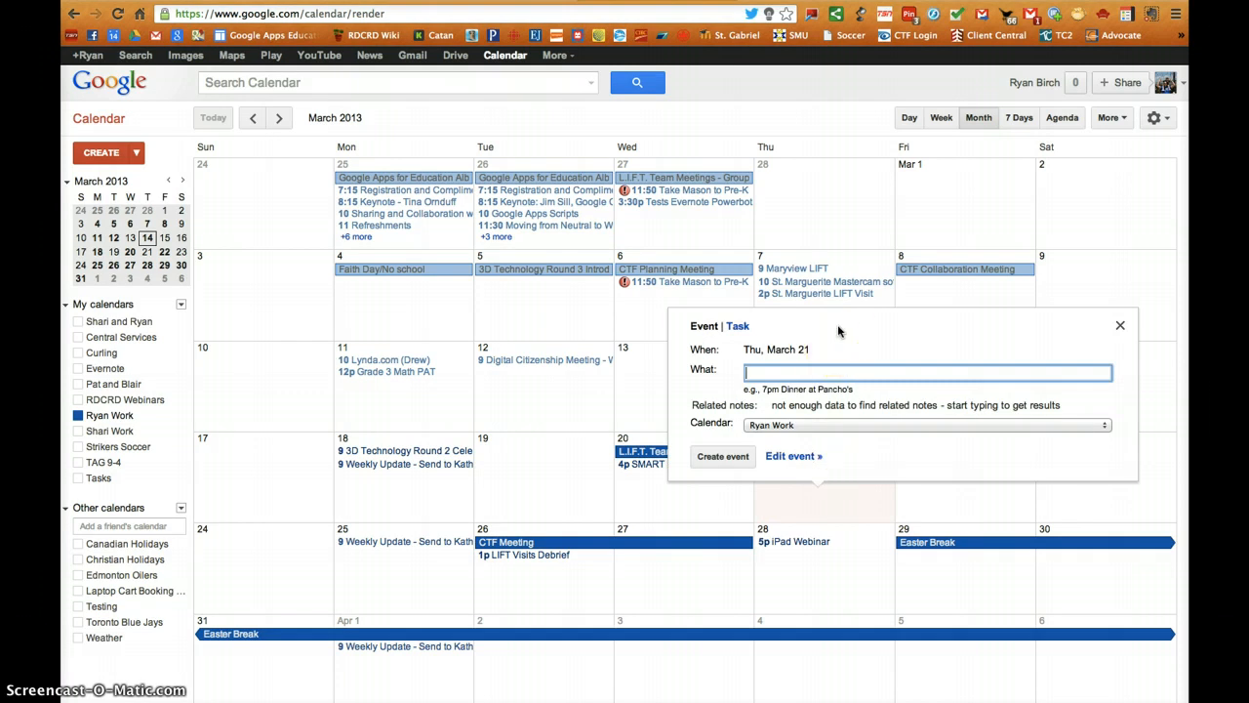
{"action": "left_click", "coordinate": [810, 373]}
{"action": "left_click", "coordinate": [727, 457]}
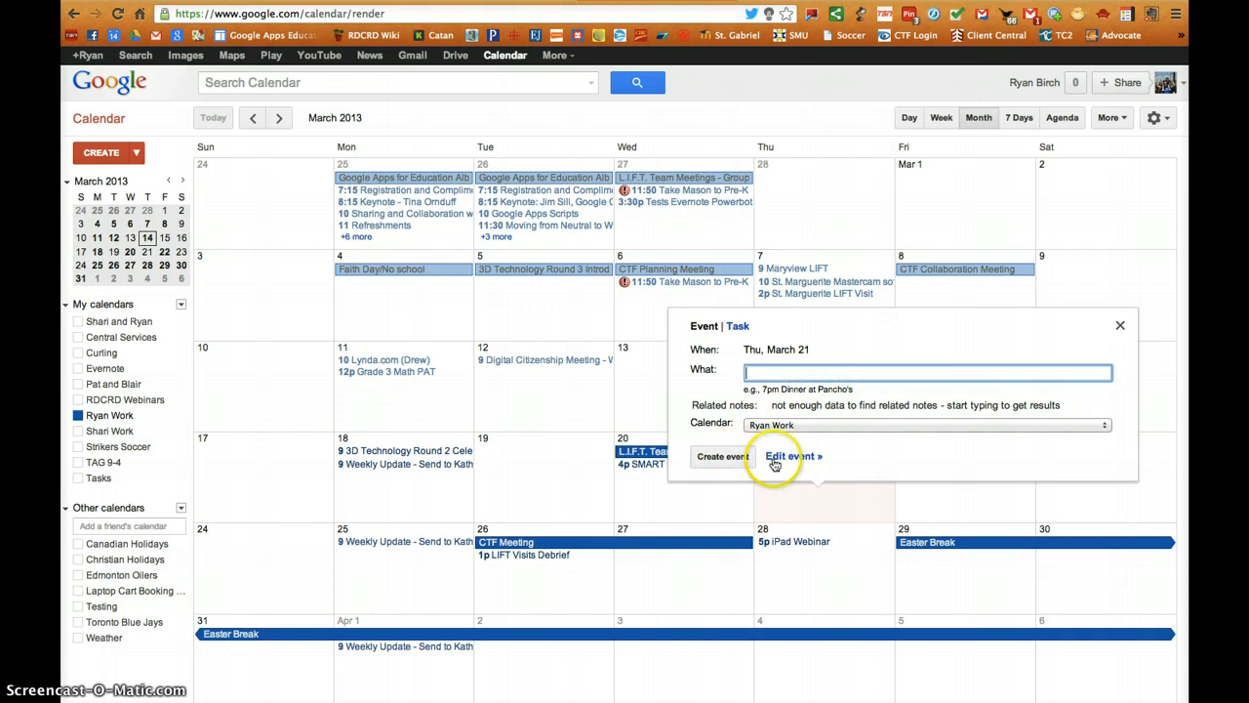
{"action": "left_click", "coordinate": [777, 458]}
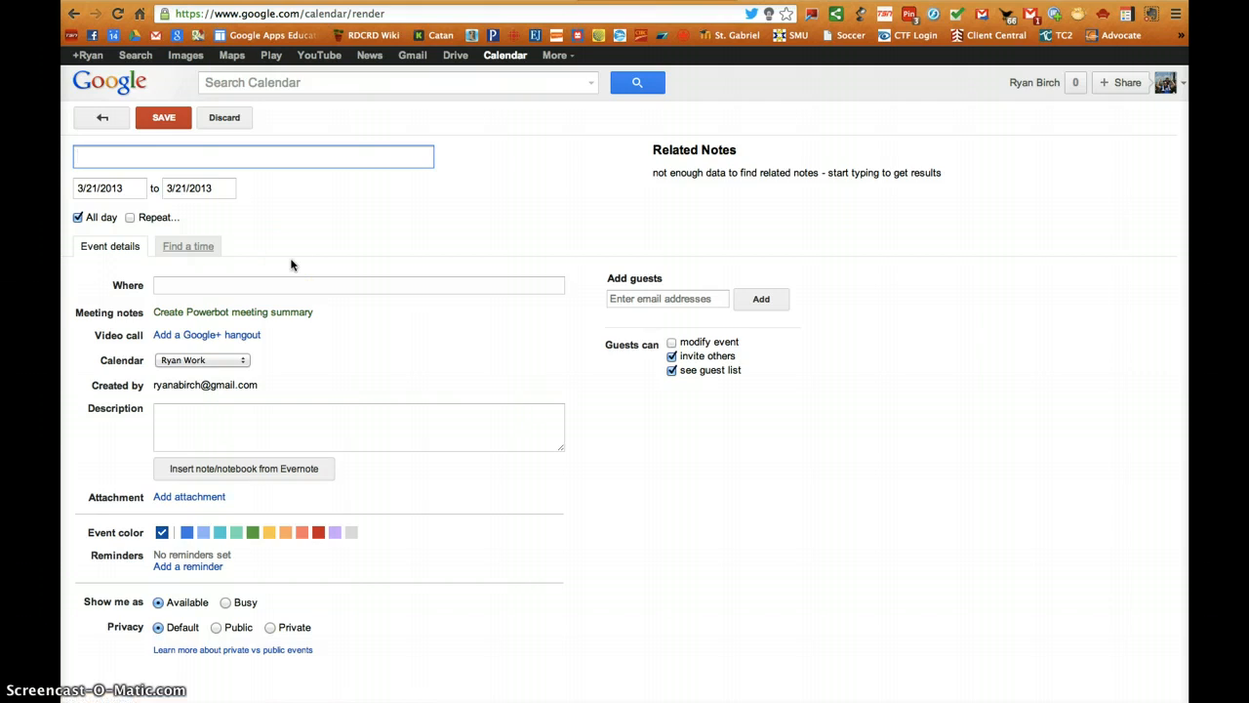
{"action": "left_click", "coordinate": [173, 157]}
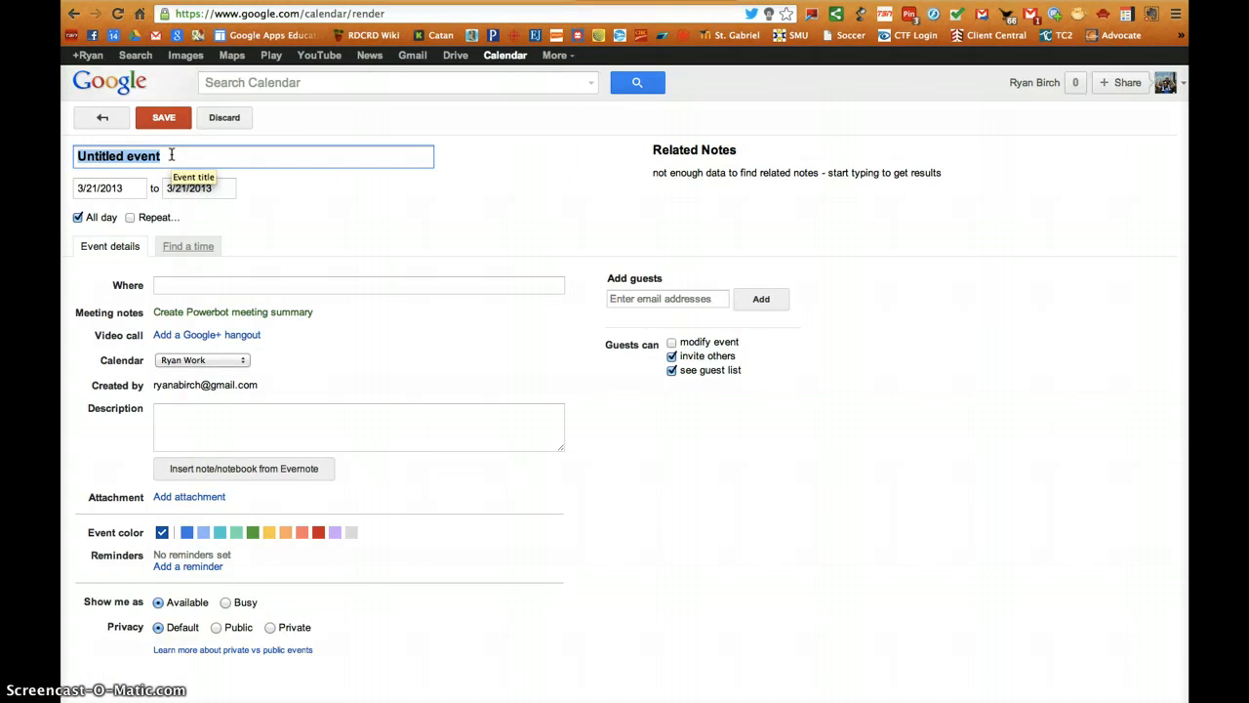
{"action": "type", "text": "Ti"}
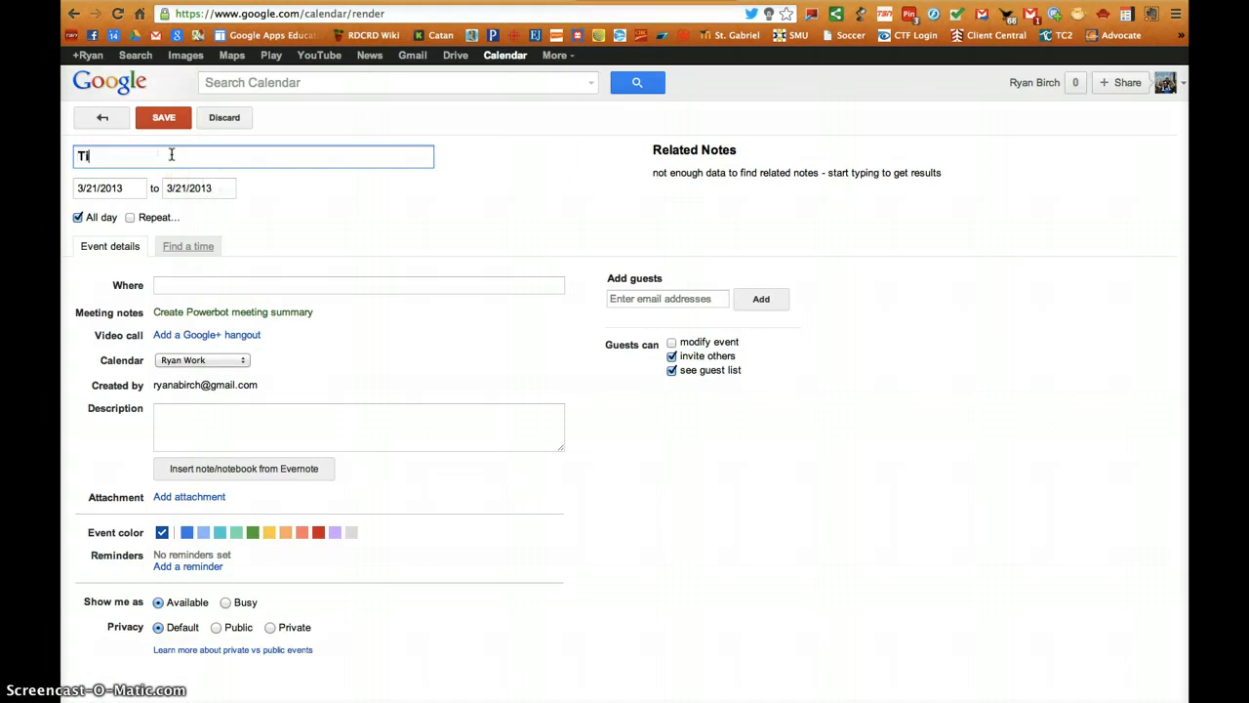
{"action": "type", "text": "tle of Event"}
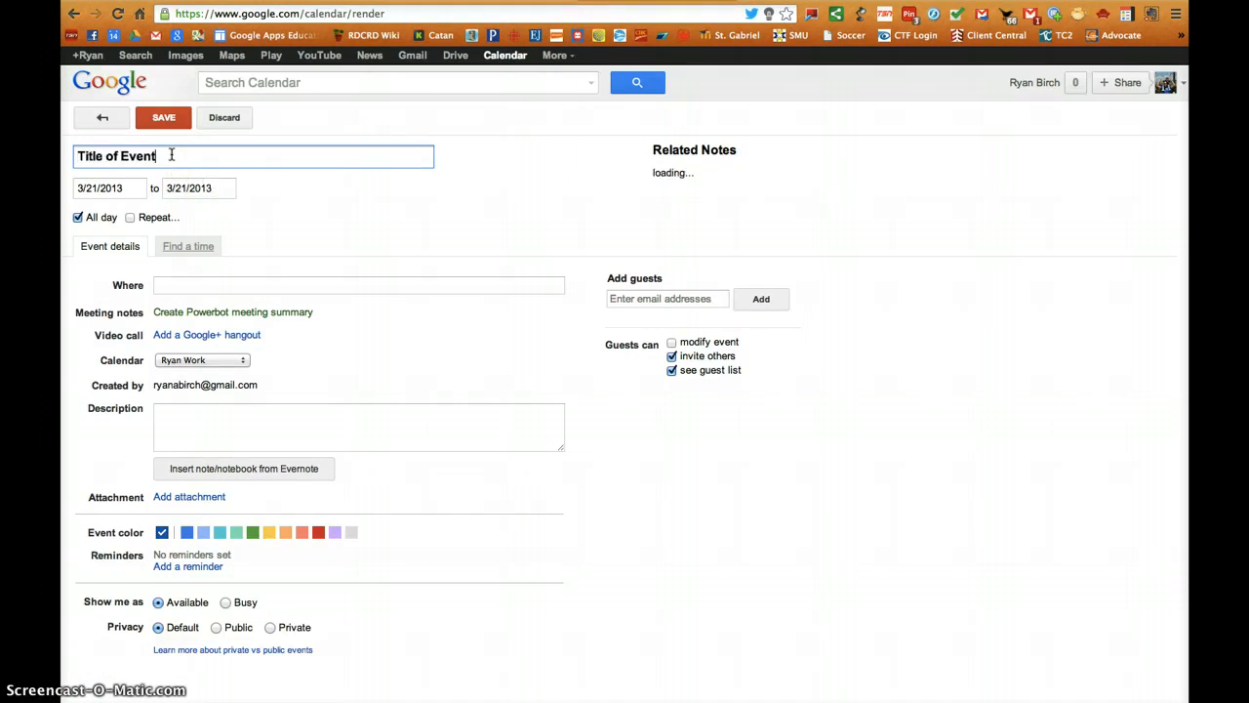
- Turn off the all-day setting so the event on 3/21/2013 has start and end times
{"action": "left_click", "coordinate": [123, 189]}
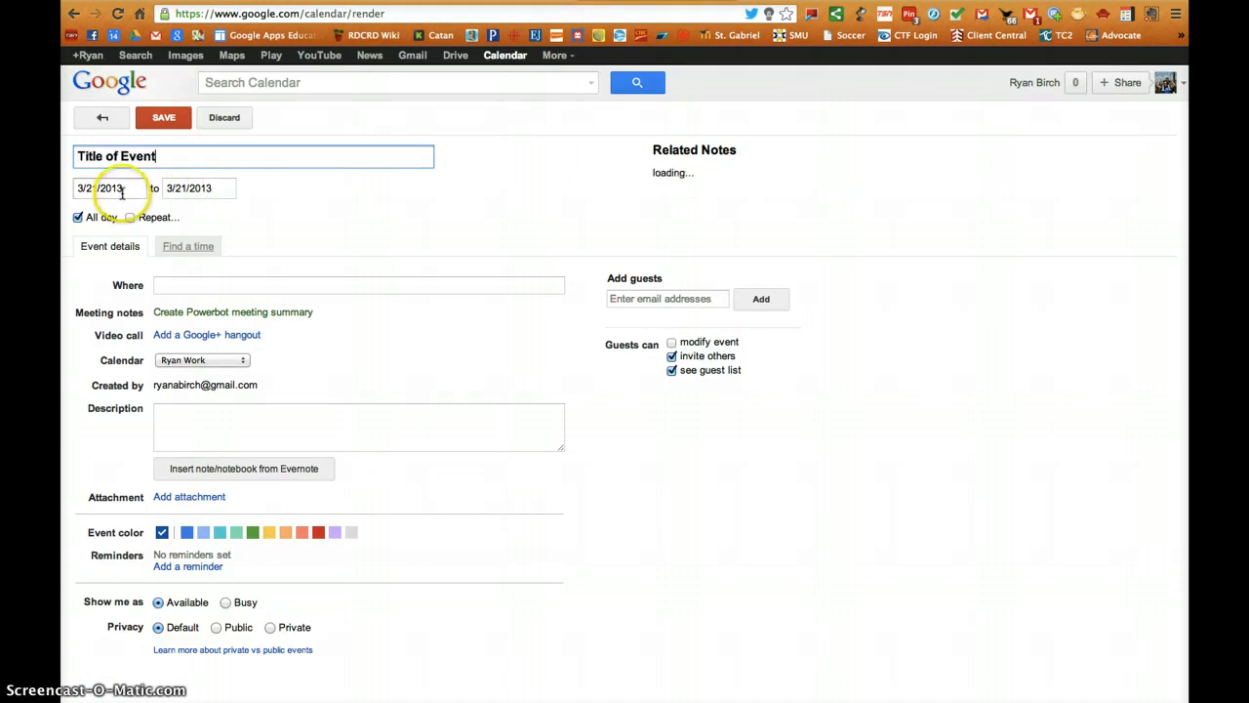
{"action": "left_click", "coordinate": [179, 188]}
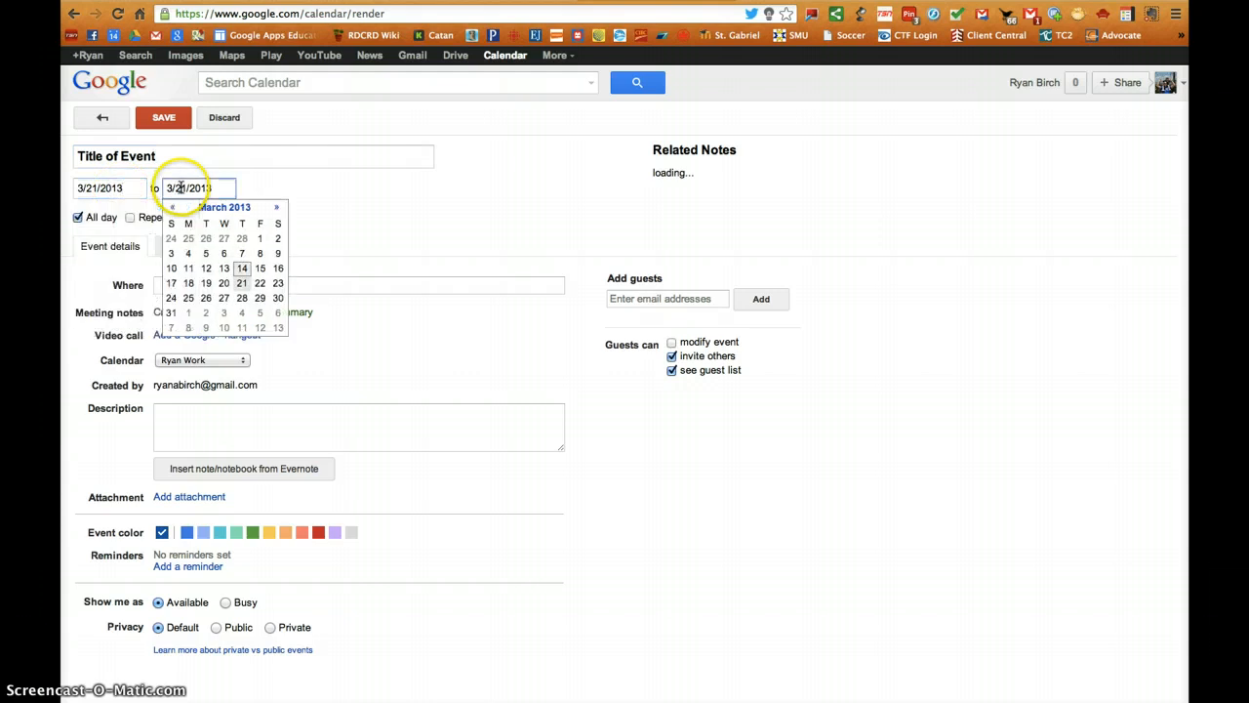
{"action": "left_click", "coordinate": [78, 218]}
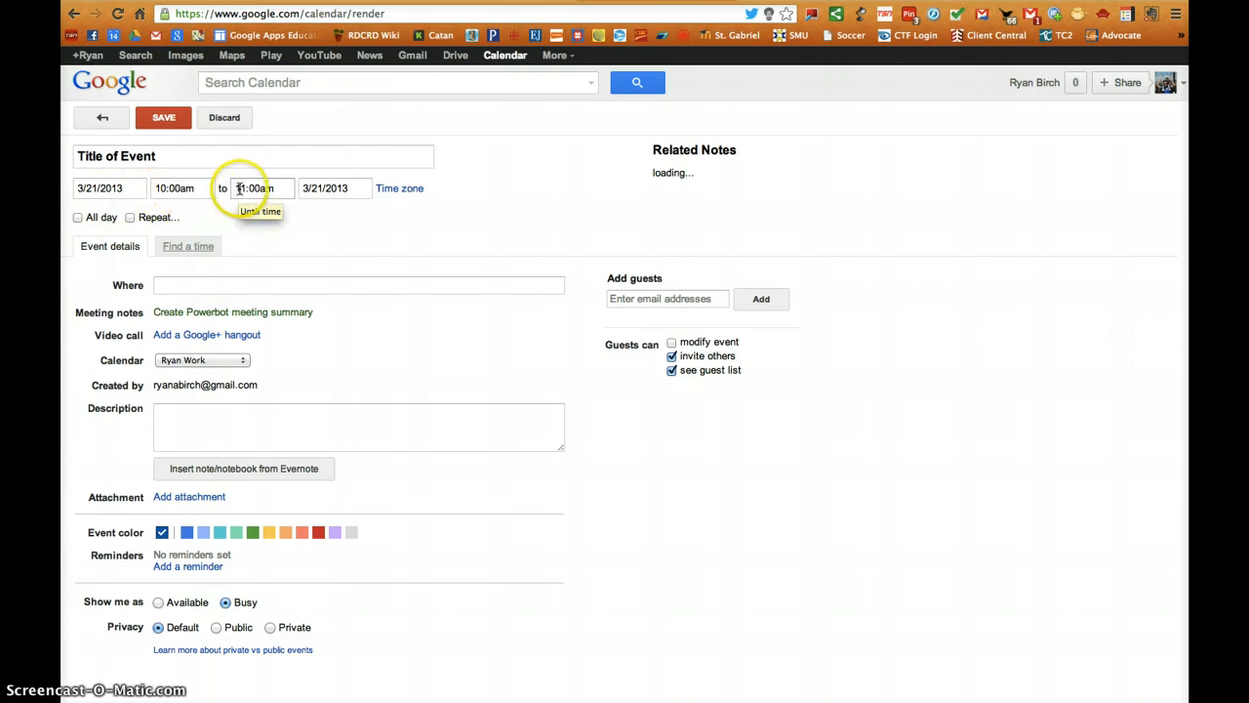
{"action": "left_click", "coordinate": [78, 218]}
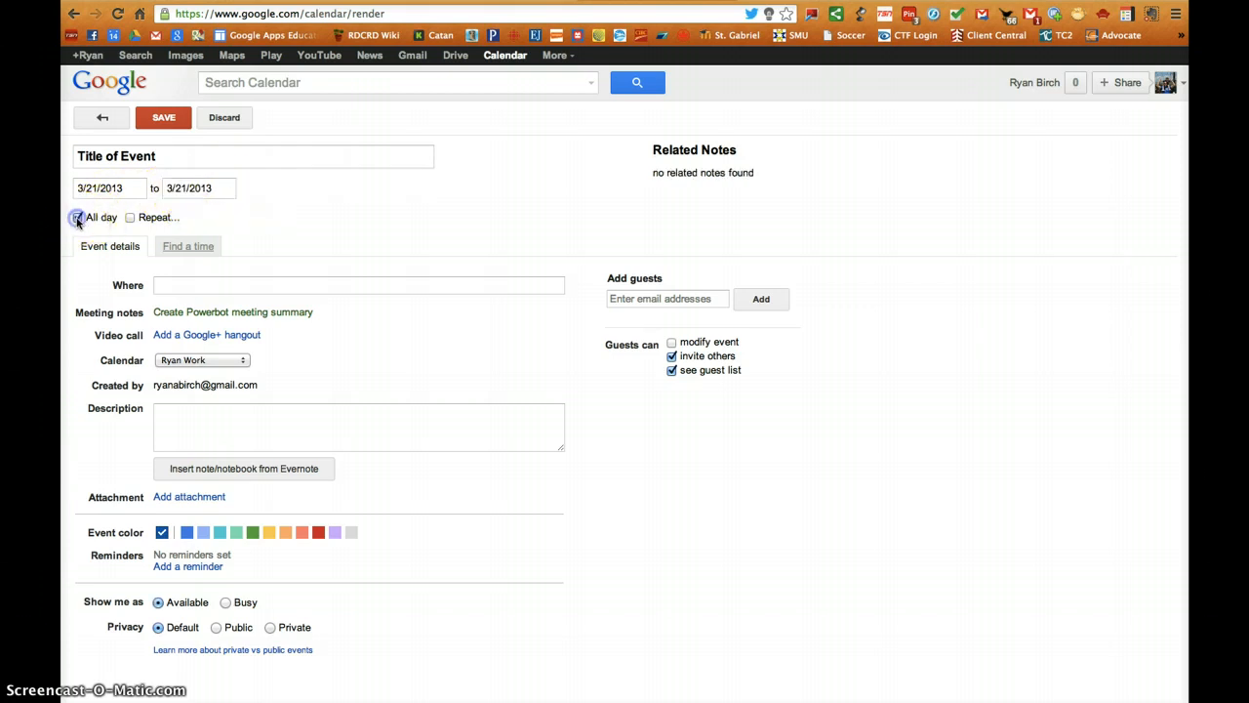
{"action": "left_click", "coordinate": [78, 217]}
{"action": "left_click", "coordinate": [130, 218]}
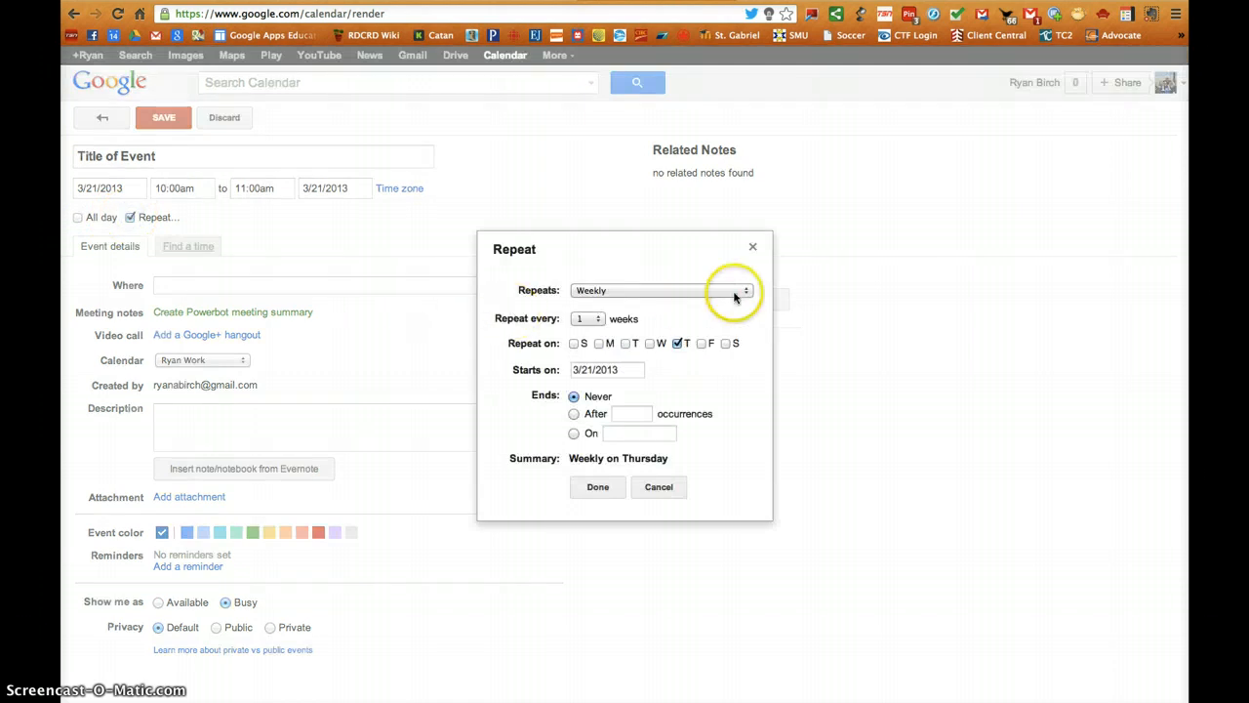
{"action": "left_click", "coordinate": [738, 297]}
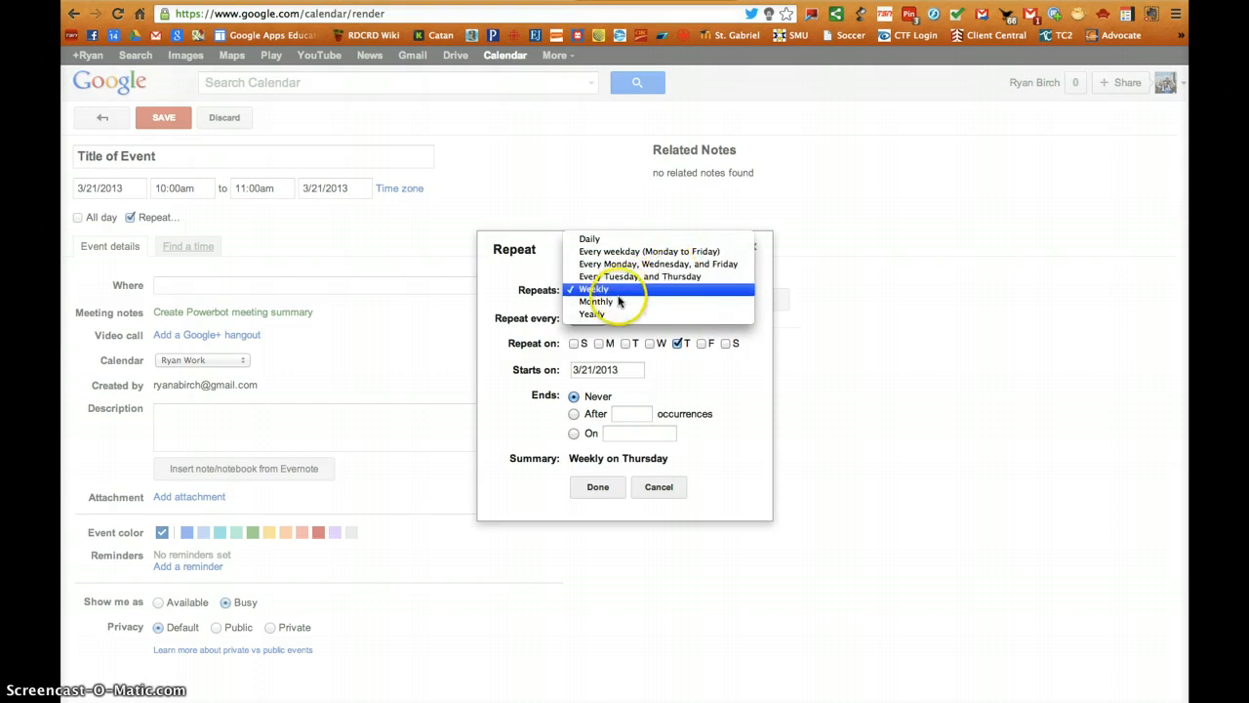
{"action": "left_click", "coordinate": [770, 299]}
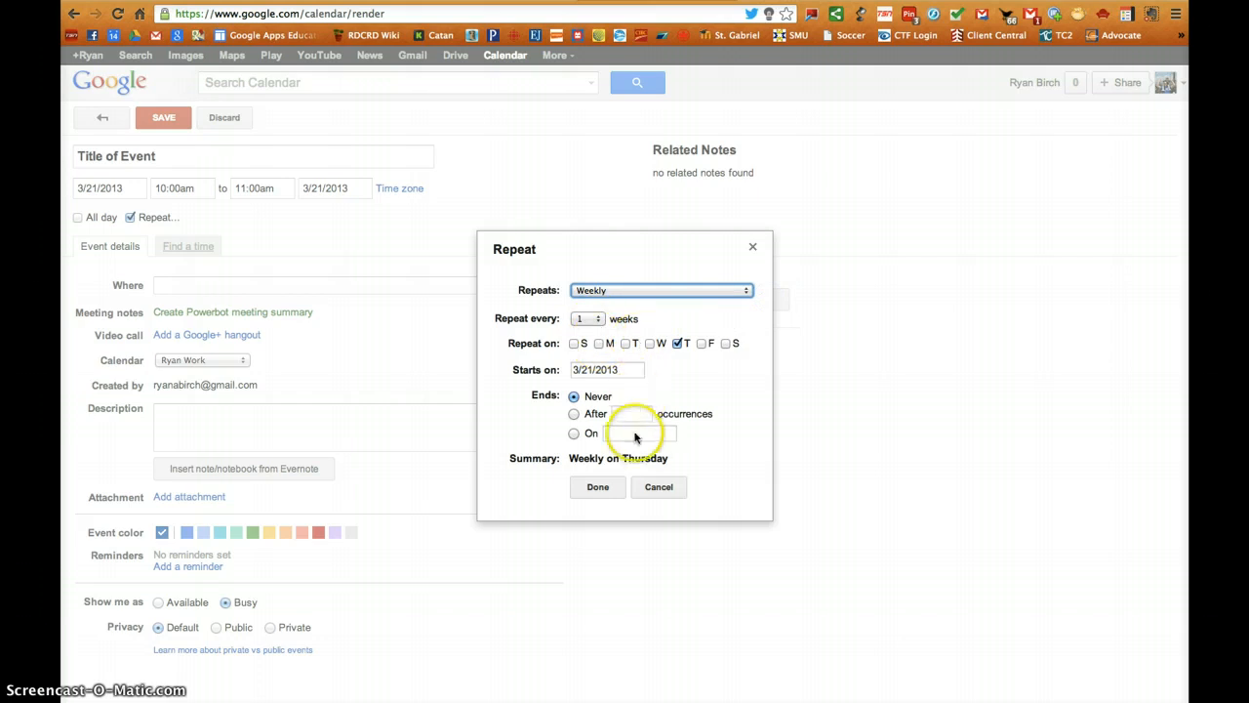
{"action": "left_click", "coordinate": [659, 488]}
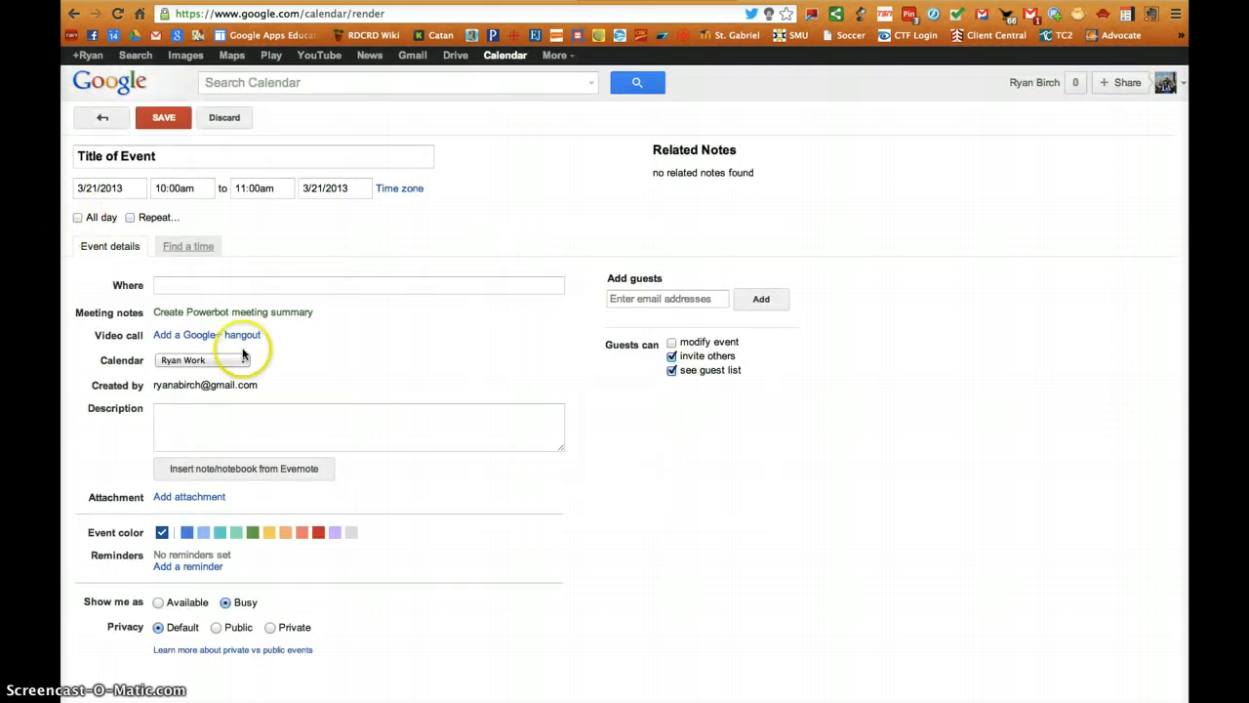
- Fill in the event's location as "Somewhere" and its description as "Description of the event."
{"action": "left_click", "coordinate": [215, 286]}
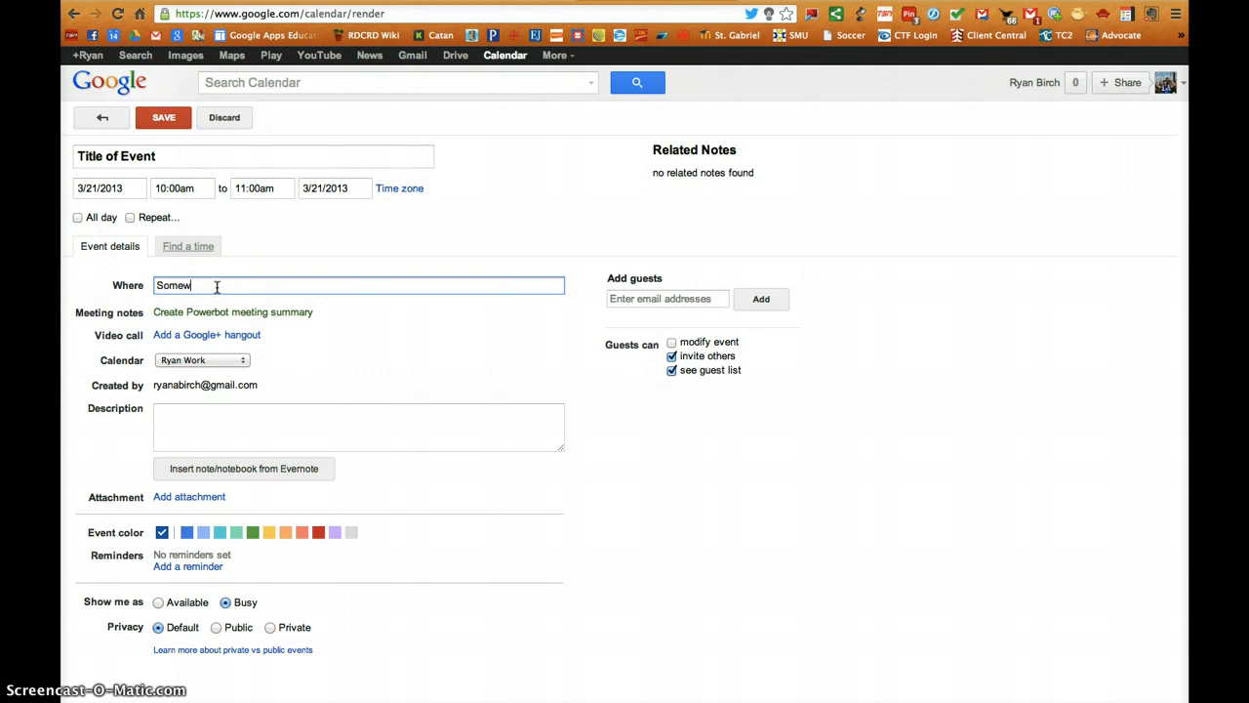
{"action": "type", "text": "Somewhere"}
{"action": "left_click", "coordinate": [243, 360]}
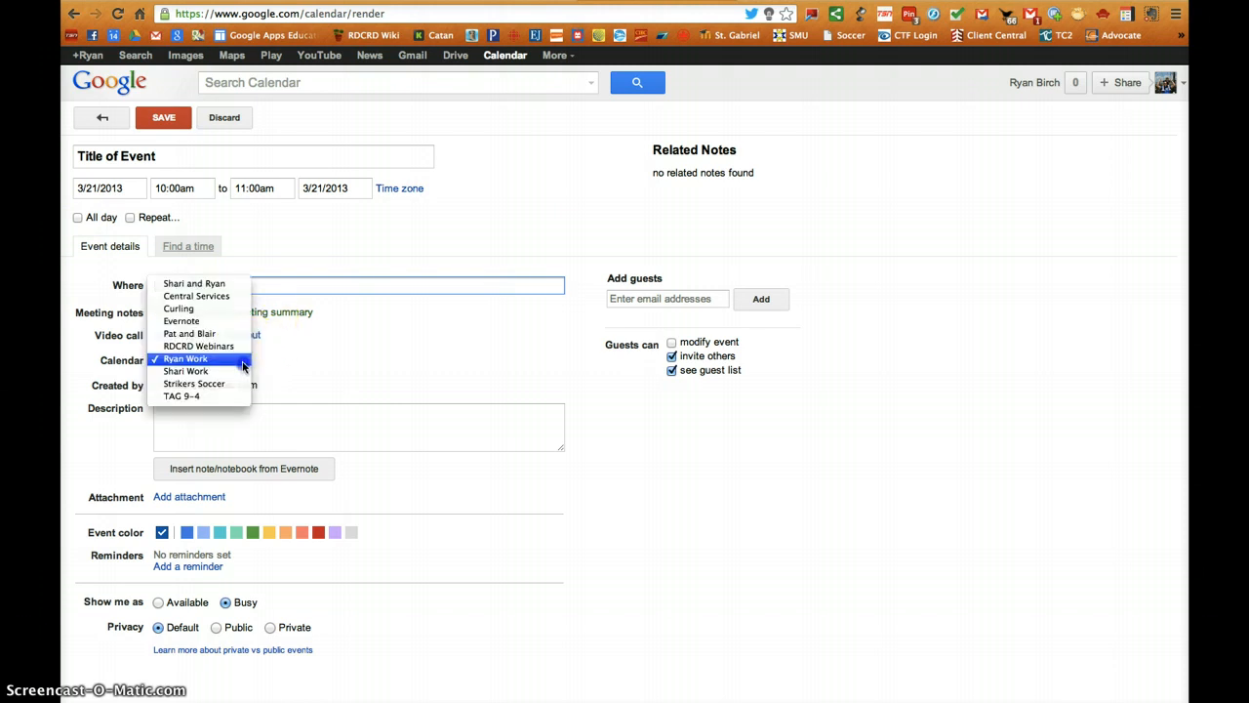
{"action": "left_click", "coordinate": [201, 360]}
{"action": "left_click", "coordinate": [214, 410]}
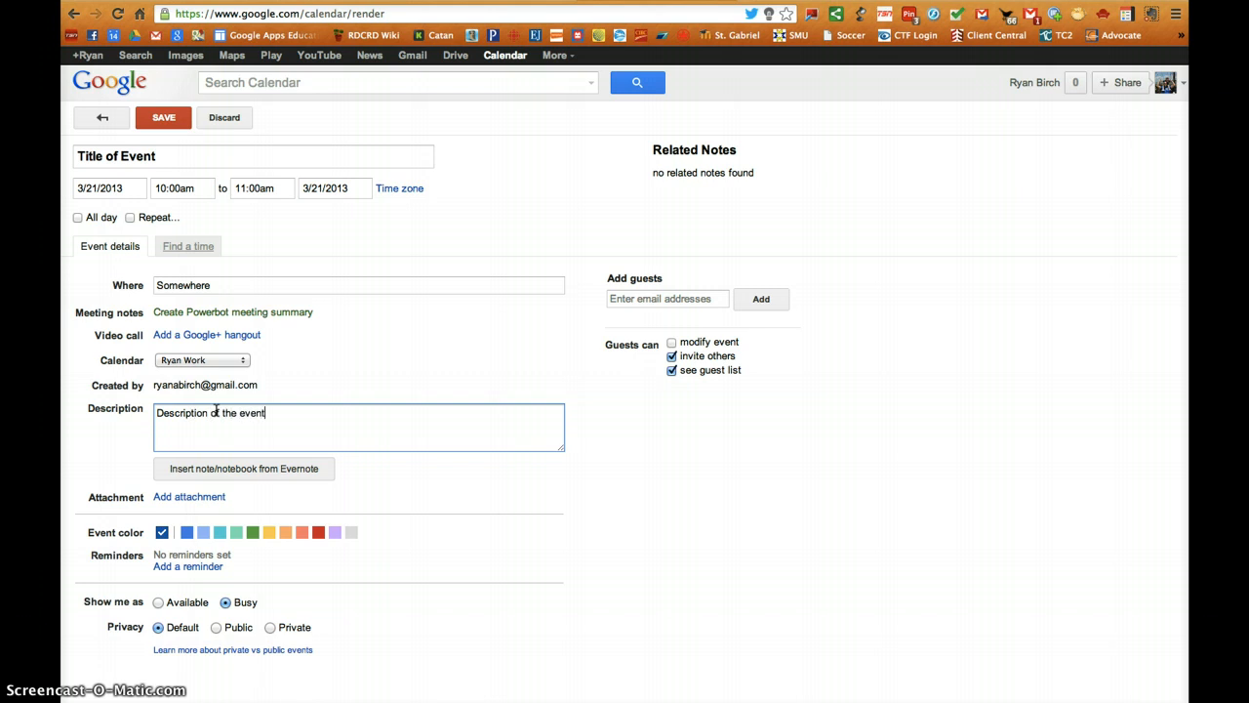
- Add a pop-up reminder 10 minutes before the event and save the event
{"action": "left_click", "coordinate": [187, 568]}
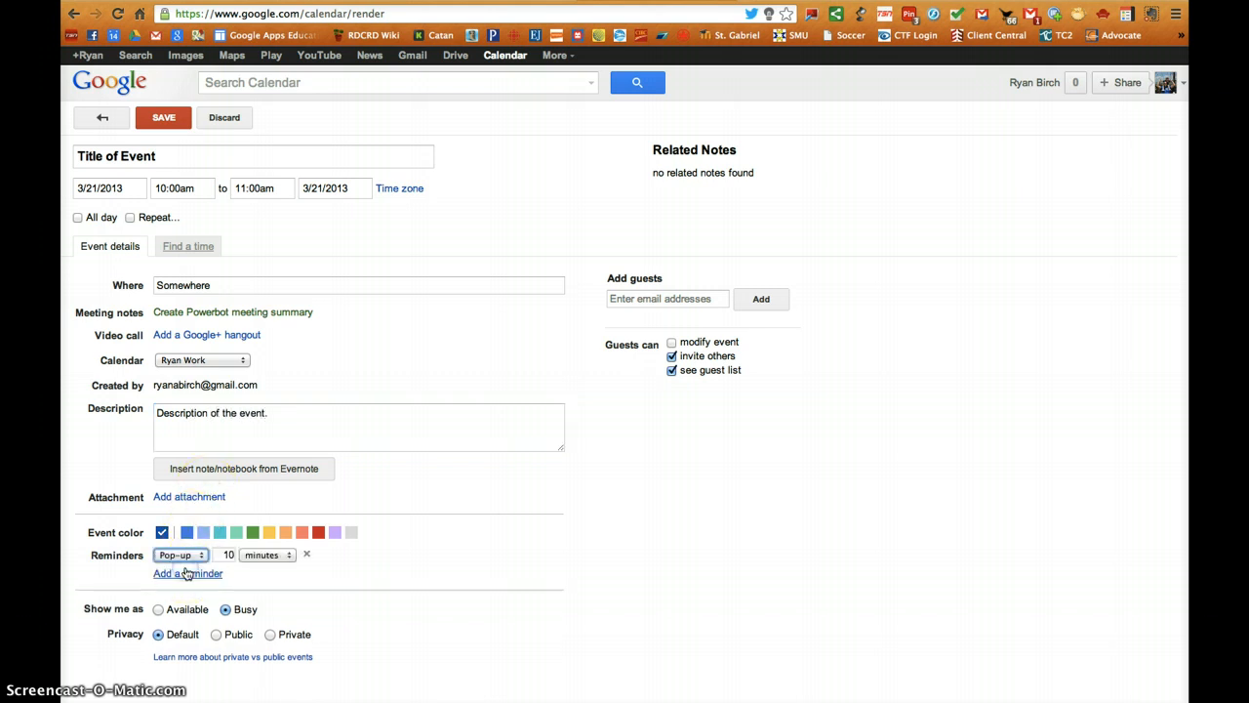
{"action": "left_click", "coordinate": [202, 556]}
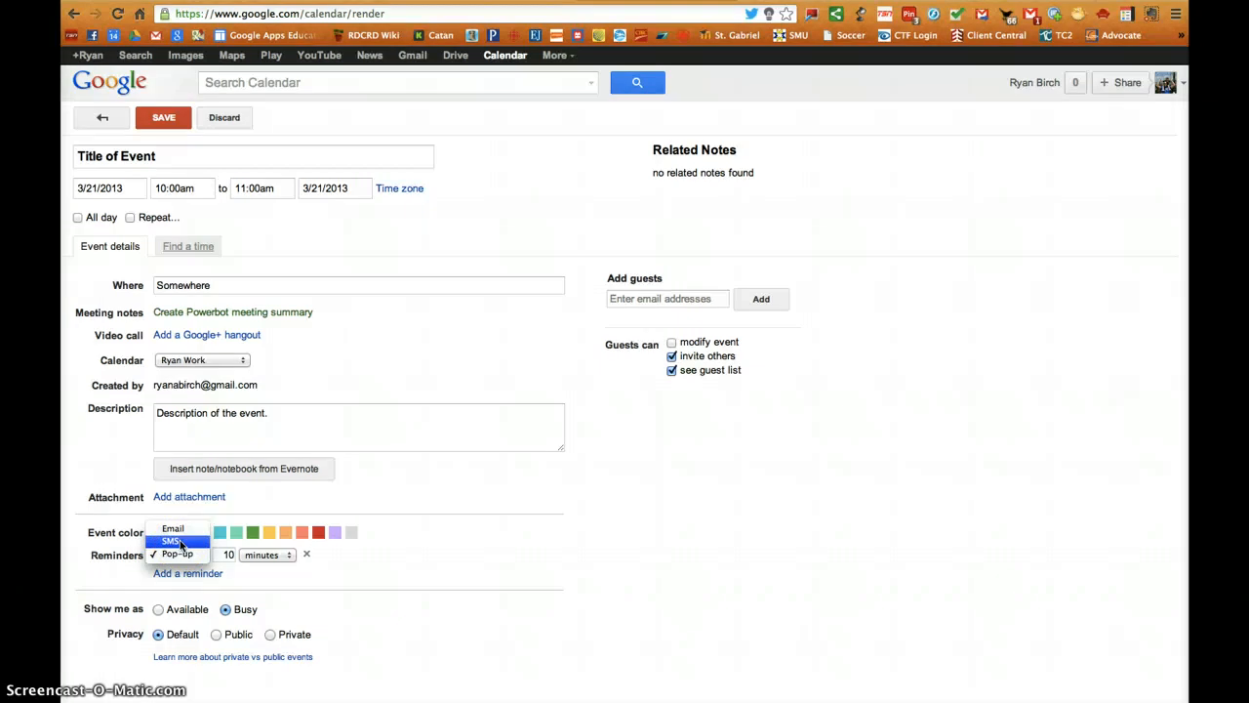
{"action": "left_click", "coordinate": [372, 566]}
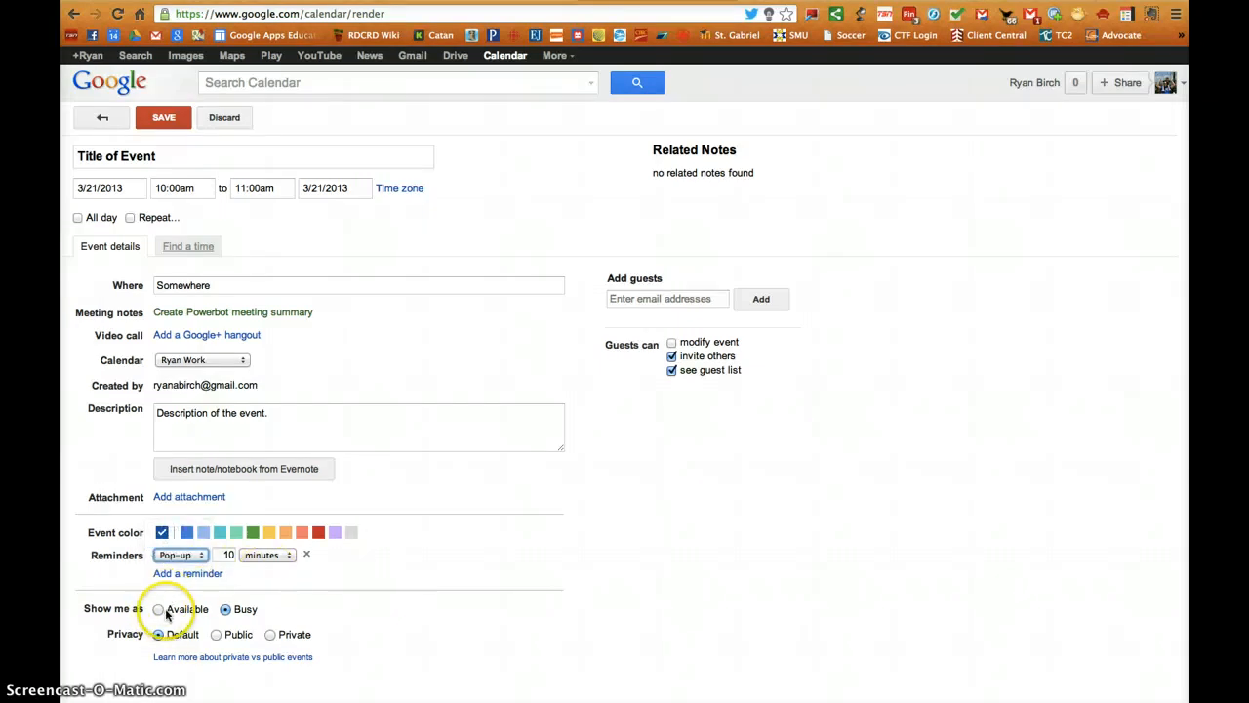
{"action": "left_click", "coordinate": [173, 119]}
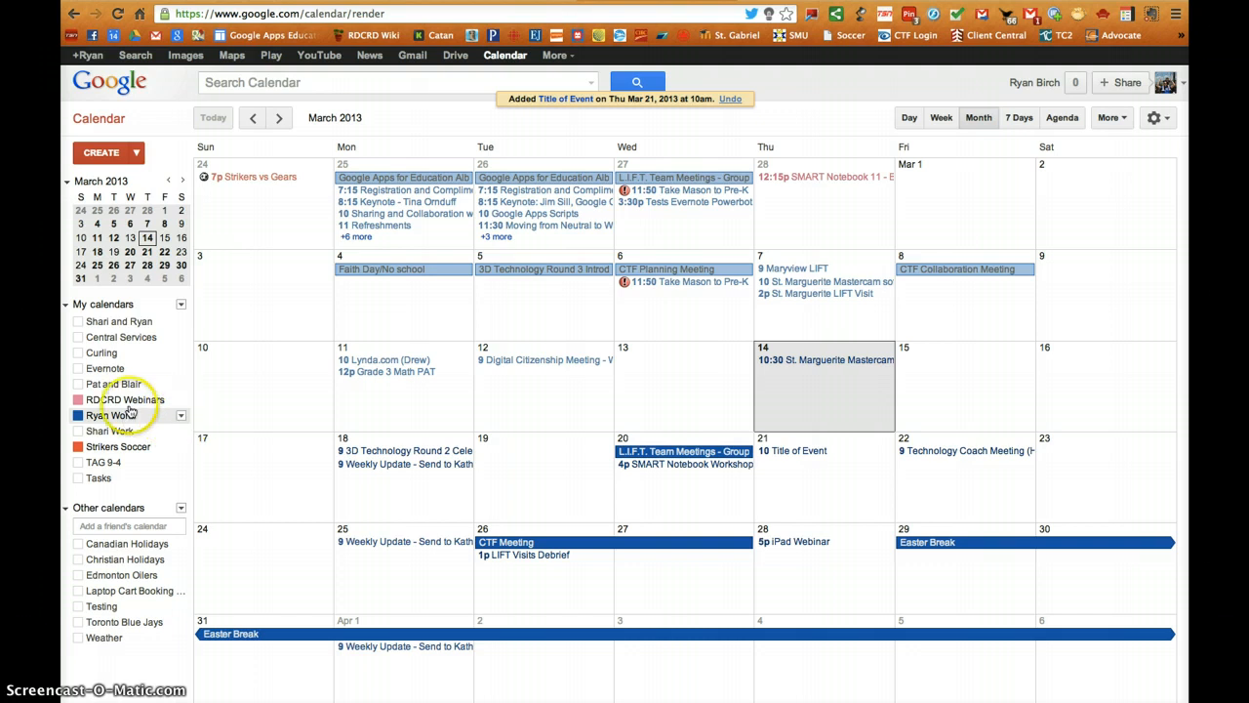
- Hide the RDCRD Webinars and Strikers Soccer calendars from the month view
{"action": "left_click", "coordinate": [79, 399]}
{"action": "left_click", "coordinate": [78, 446]}
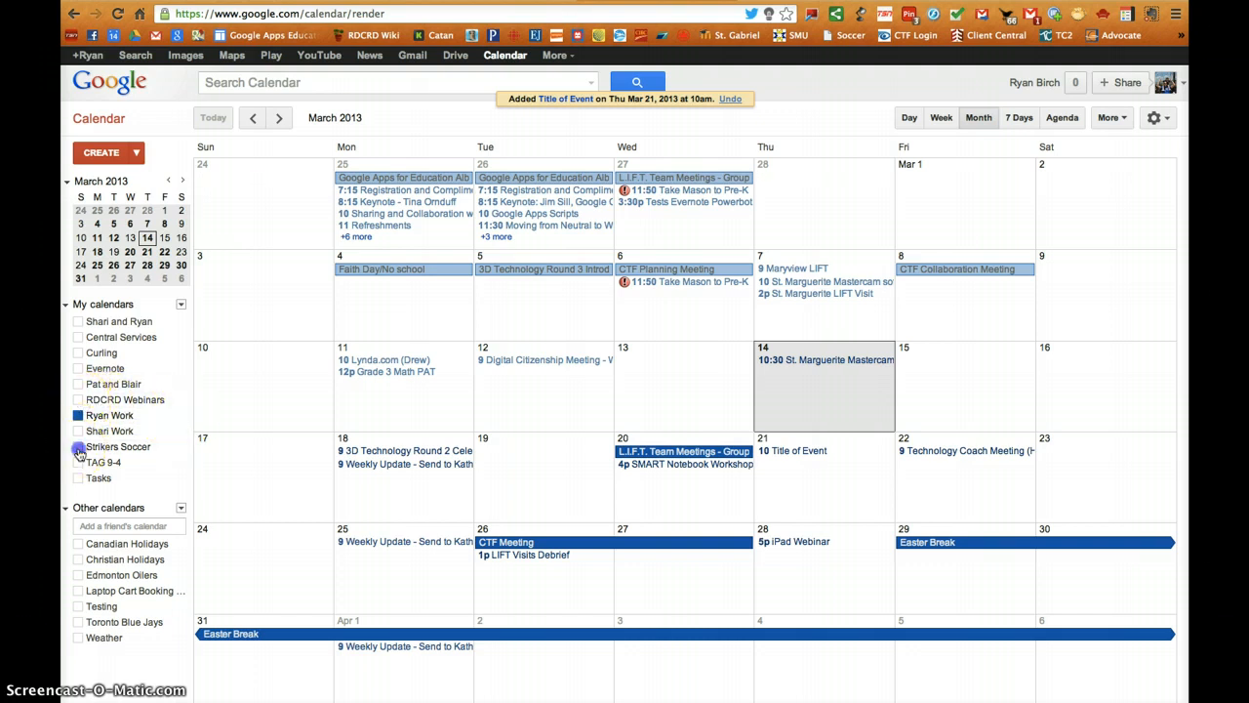
{"action": "left_click", "coordinate": [181, 416]}
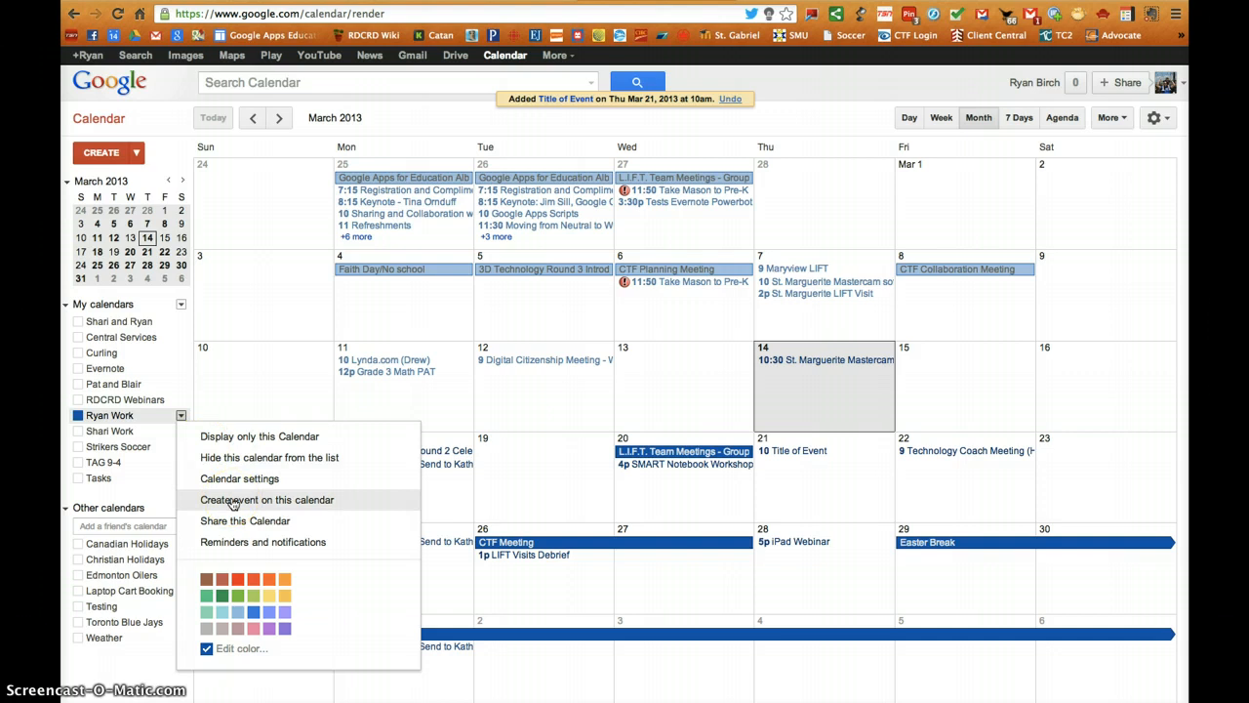
{"action": "left_click", "coordinate": [233, 503]}
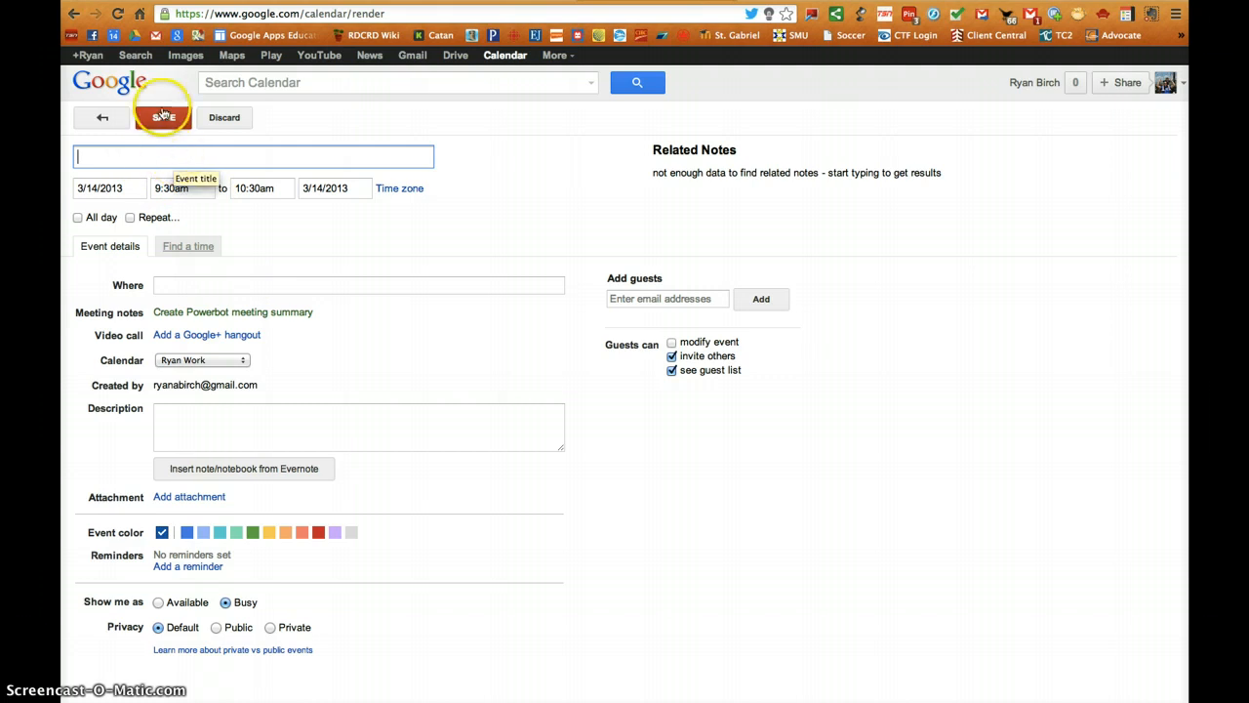
{"action": "left_click", "coordinate": [223, 117]}
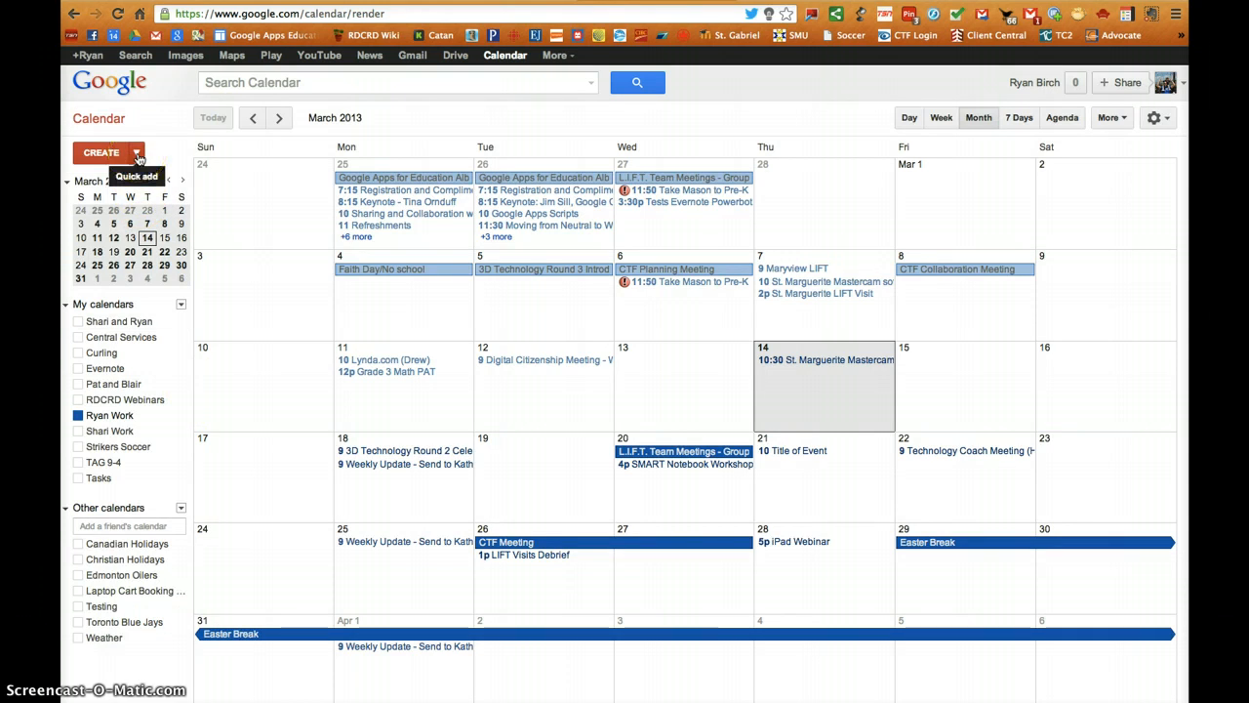
- Quick-add "Lunch with Santa Claus on Tuesday, March 19 at 11:00 AM to 12:00 PM" and hide the first calendar under My calendars
{"action": "left_click", "coordinate": [138, 154]}
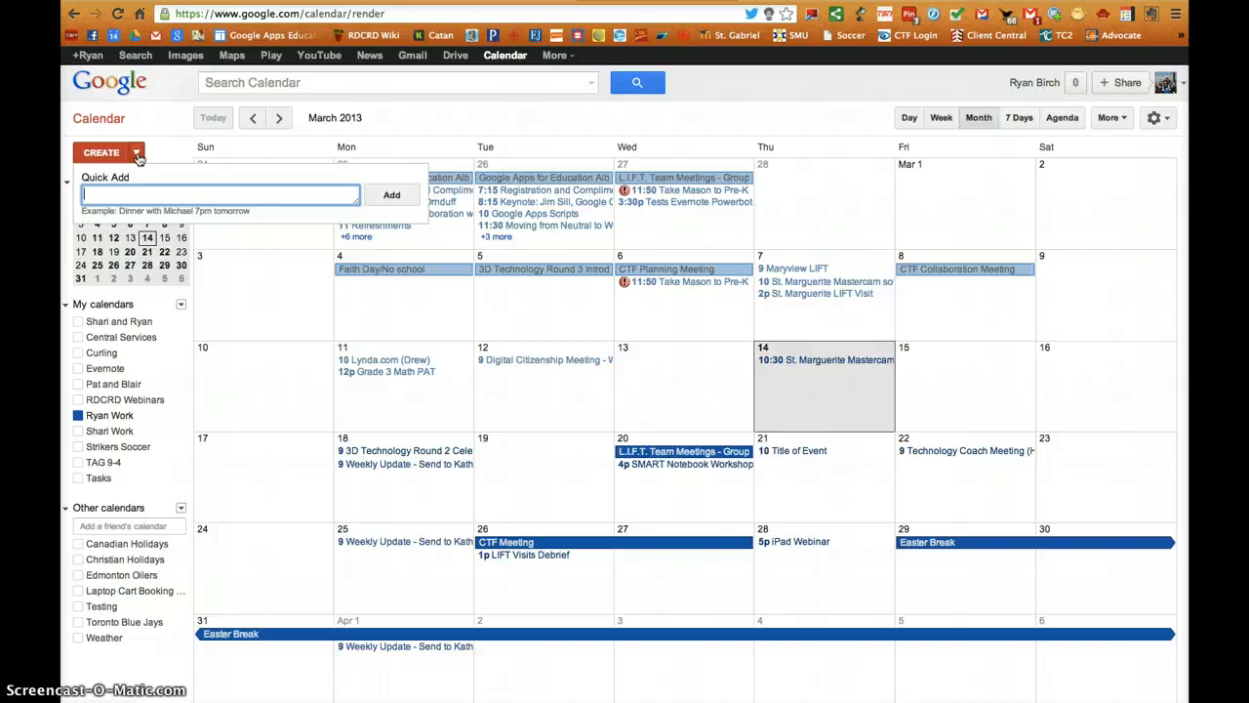
{"action": "type", "text": "Lunch with Santa Claus on Tuesday, March 19 at 11:00 AM to 12:00 PM"}
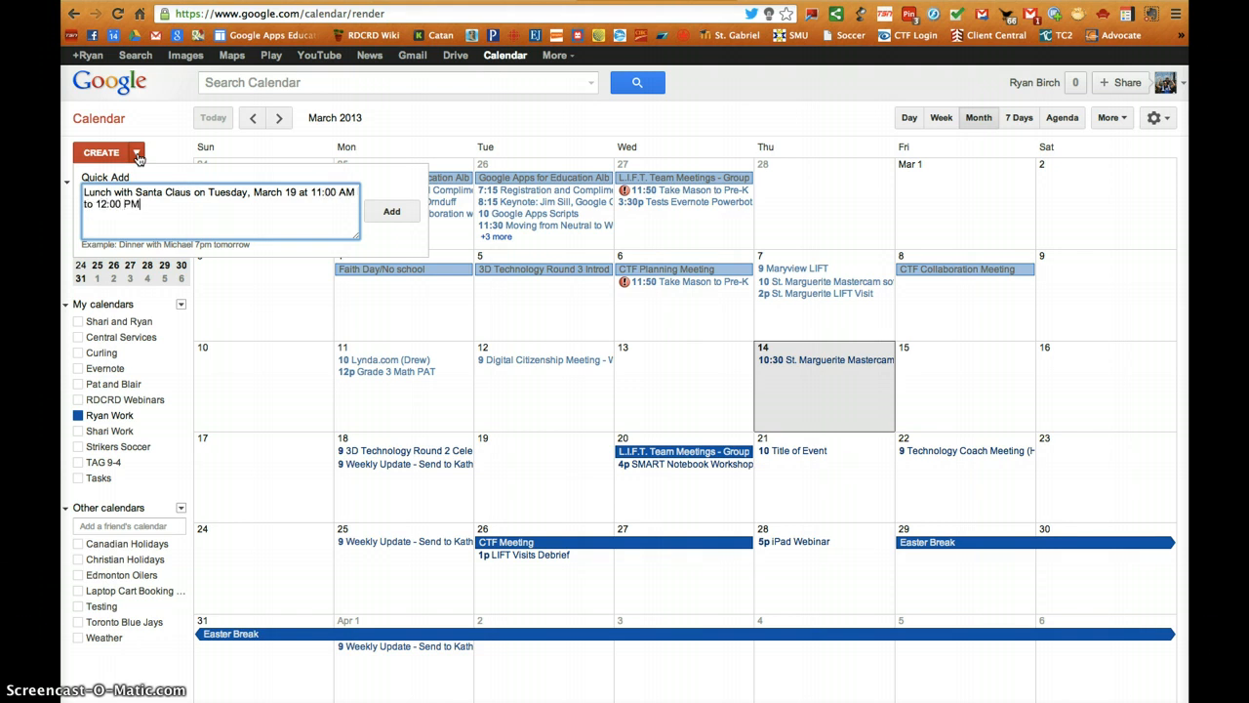
{"action": "left_click", "coordinate": [383, 210]}
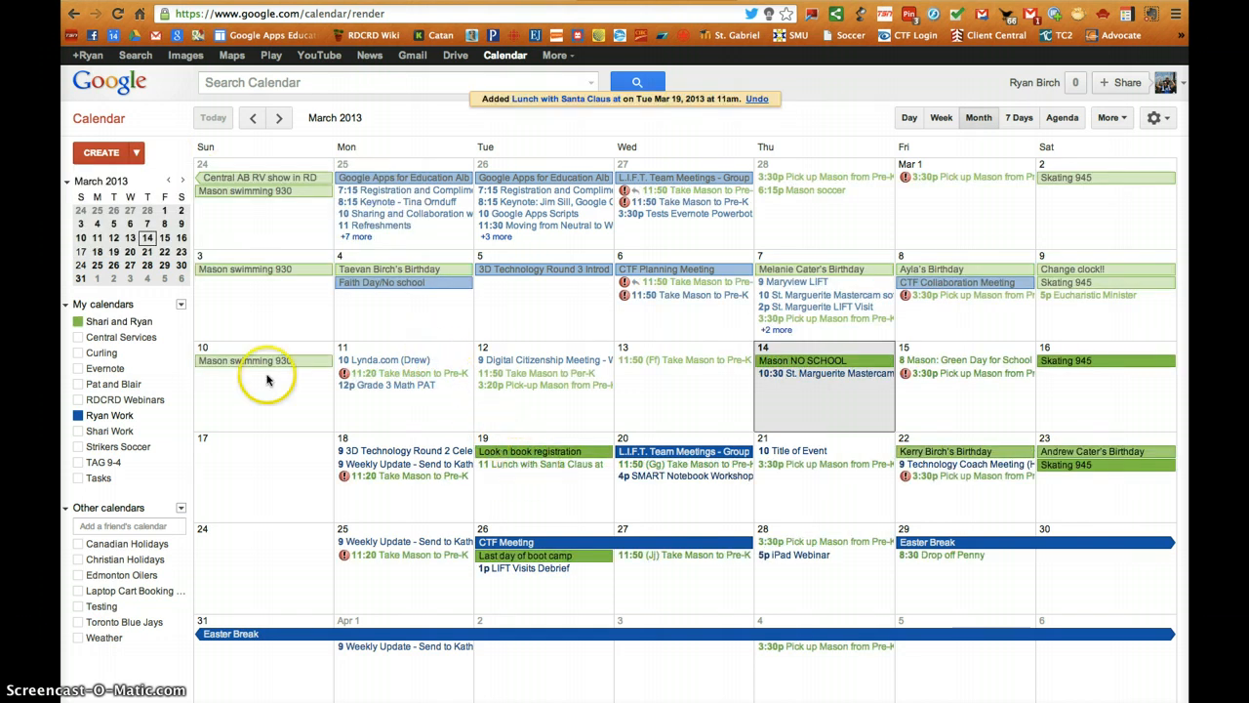
{"action": "left_click", "coordinate": [77, 322]}
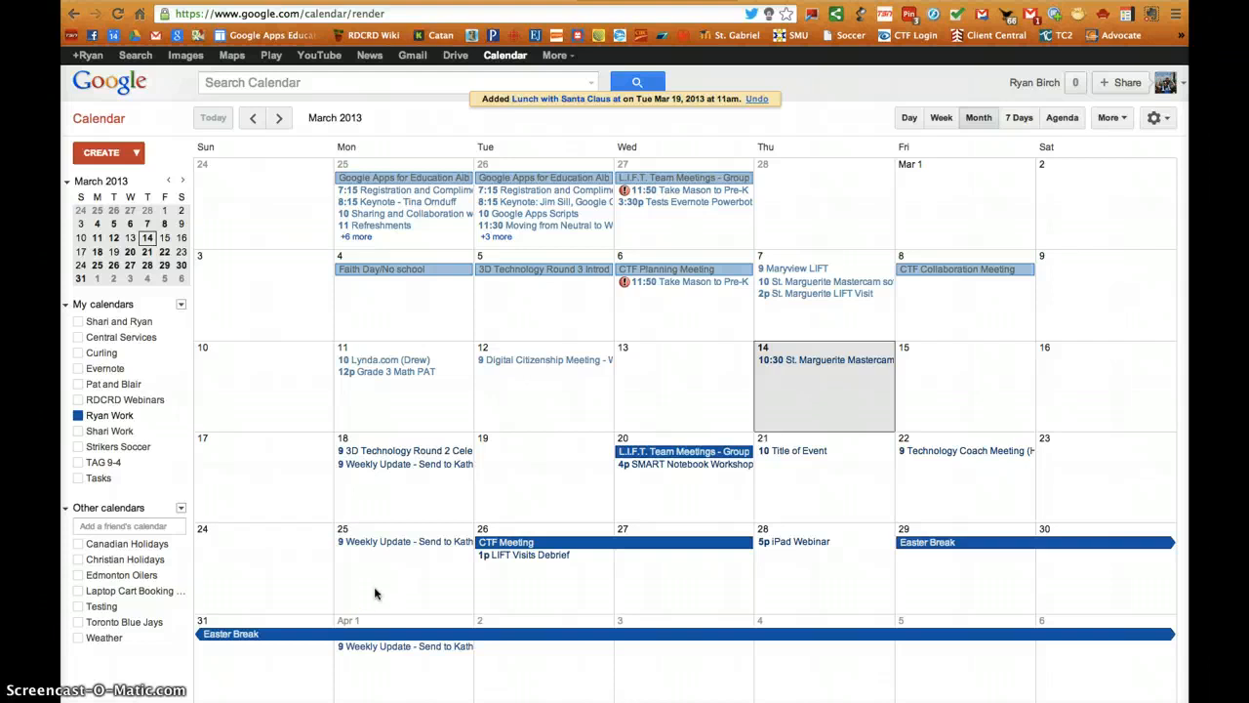
- Delete the "Title of Event" entry on Thursday, March 21
{"action": "left_click", "coordinate": [809, 454]}
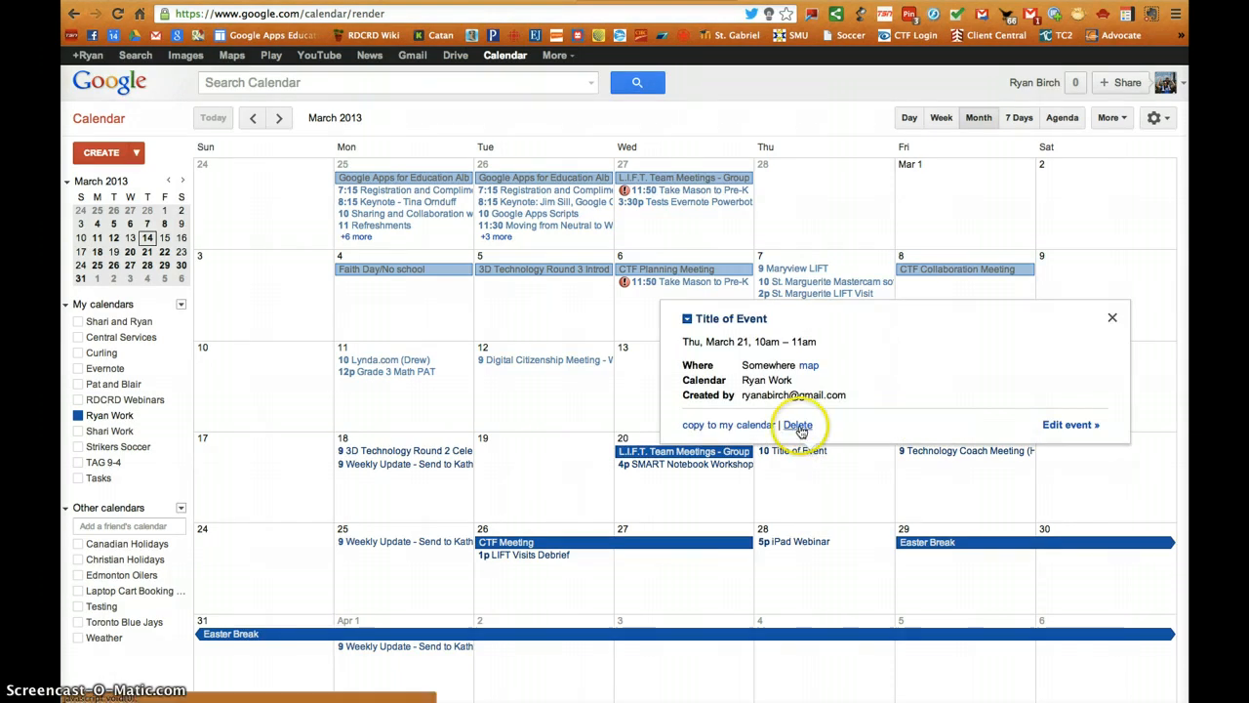
{"action": "left_click", "coordinate": [798, 426]}
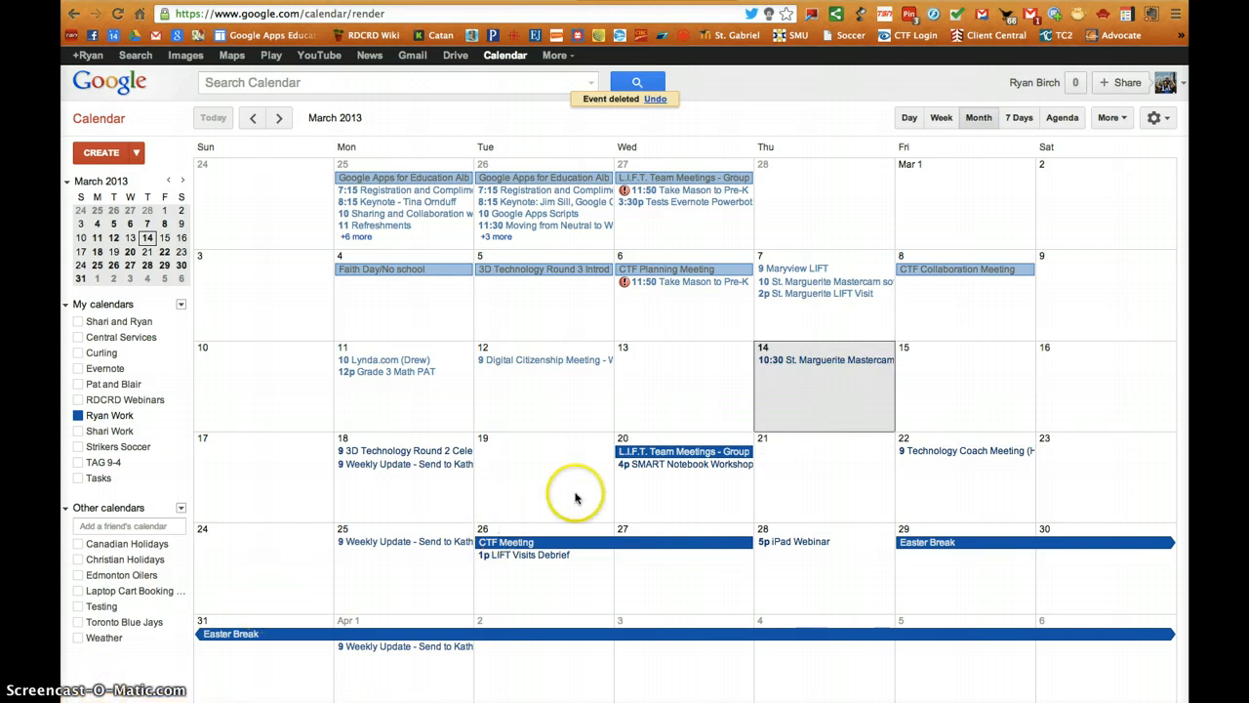
- Open the SMART Notebook Workshop event on Wednesday, March 20 for editing
{"action": "left_click", "coordinate": [674, 467]}
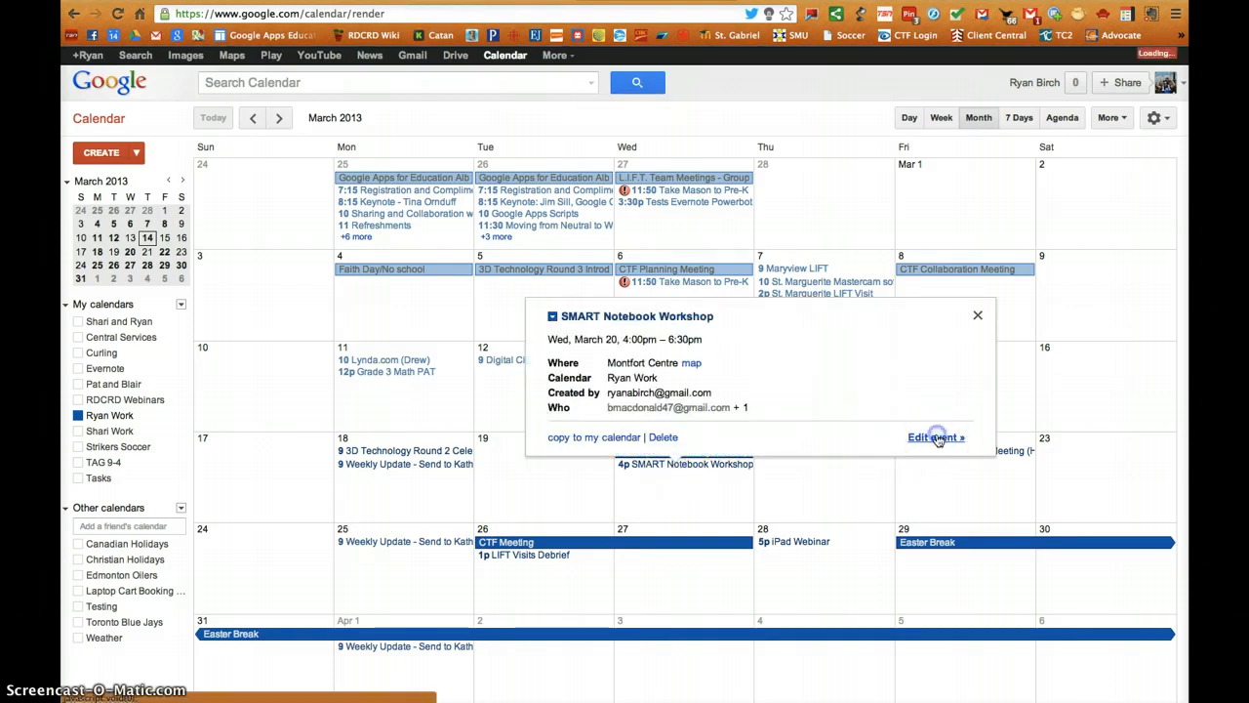
{"action": "left_click", "coordinate": [935, 437]}
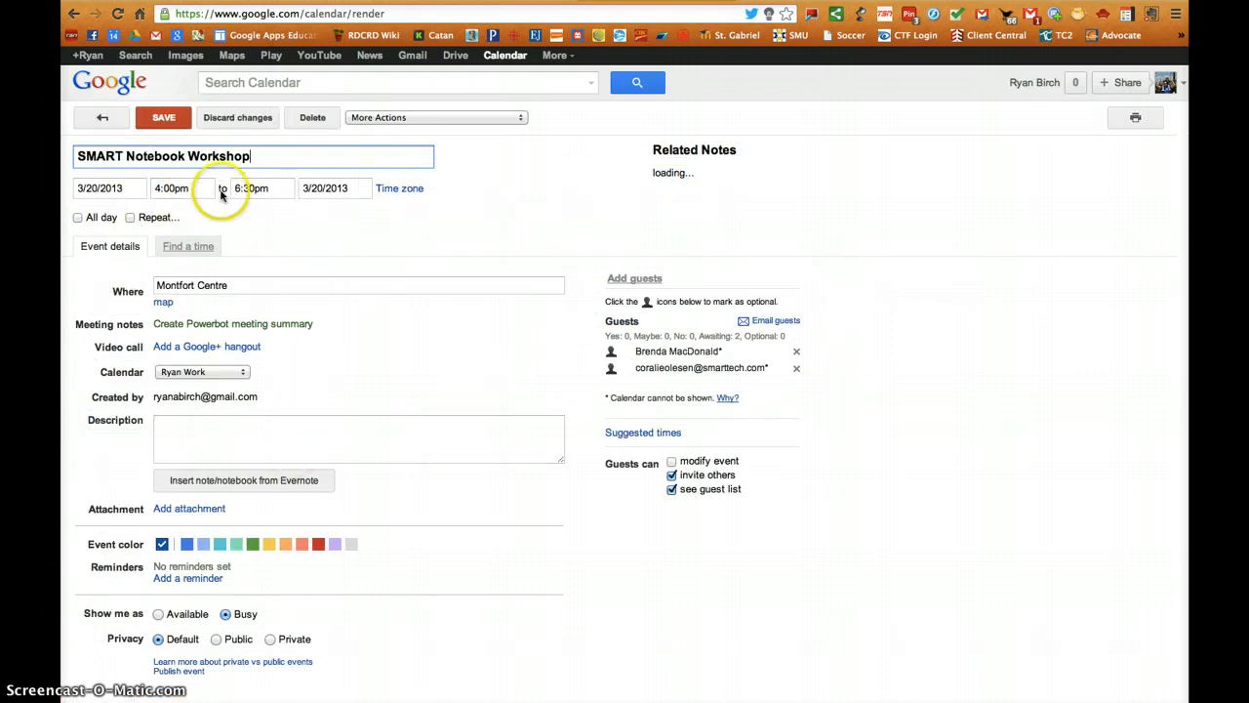
- Save the SMART Notebook Workshop event and reopen it from Wednesday, March 20 for editing
{"action": "left_click", "coordinate": [173, 120]}
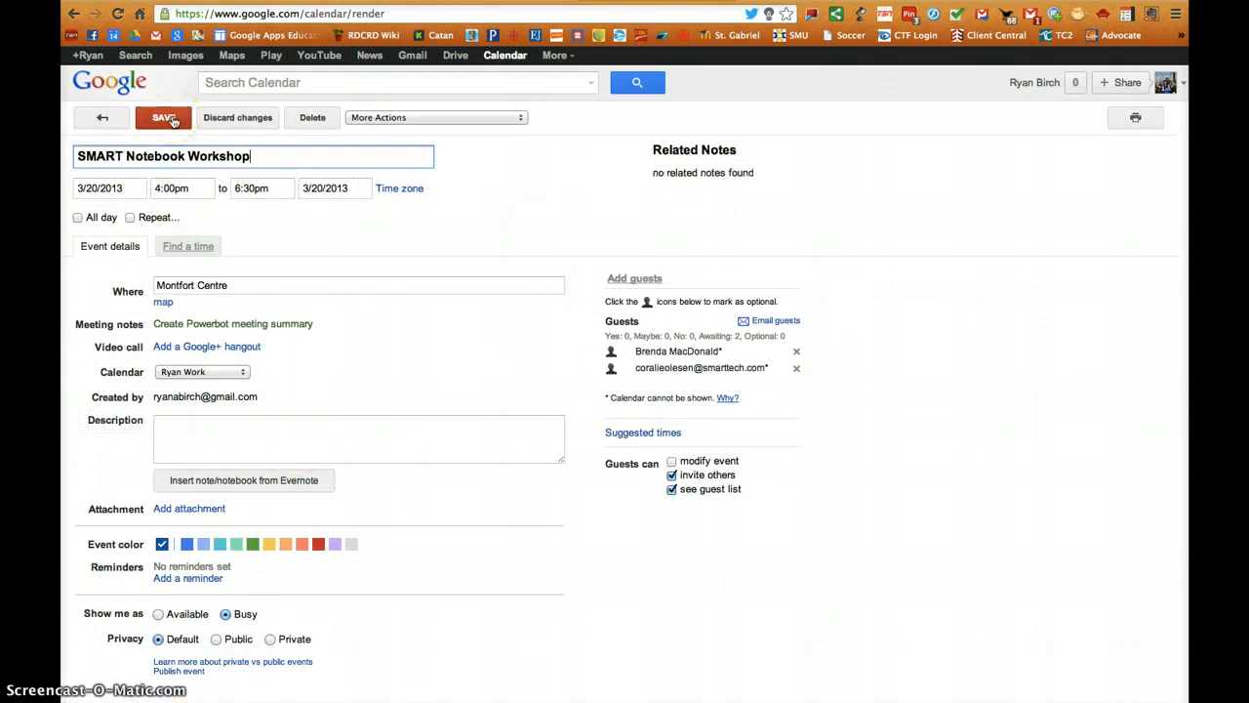
{"action": "left_click", "coordinate": [172, 119]}
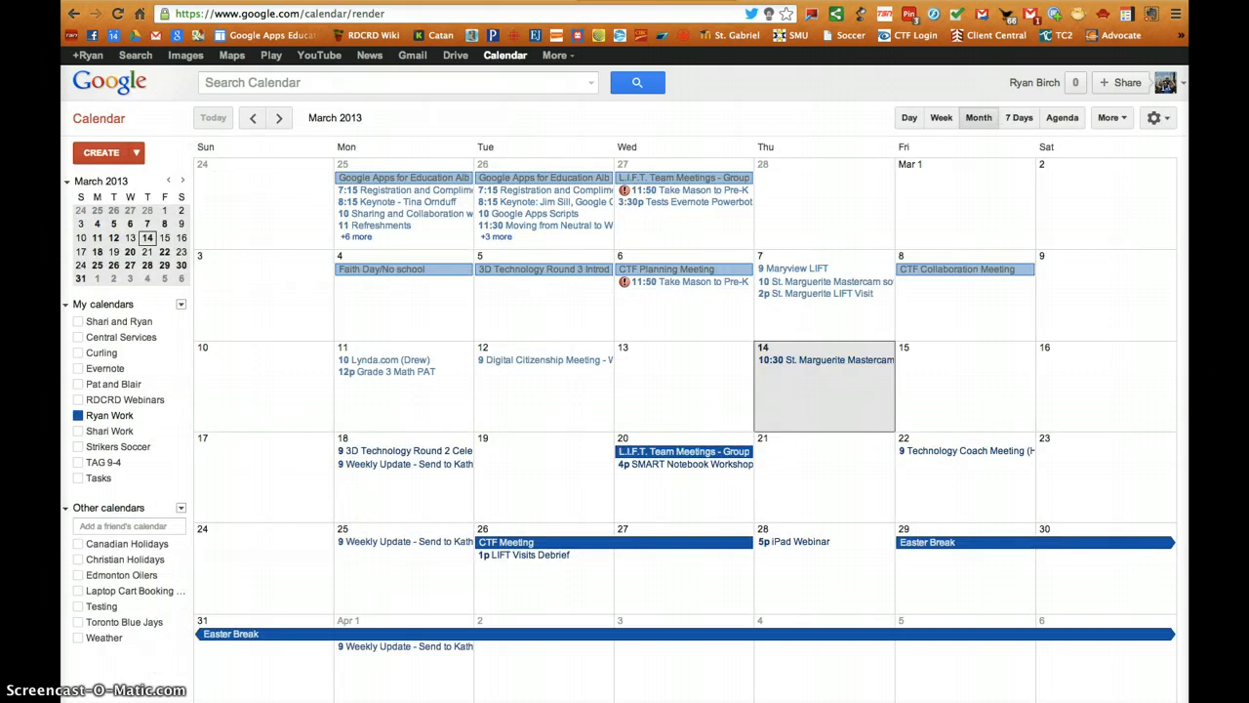
{"action": "left_click", "coordinate": [648, 466]}
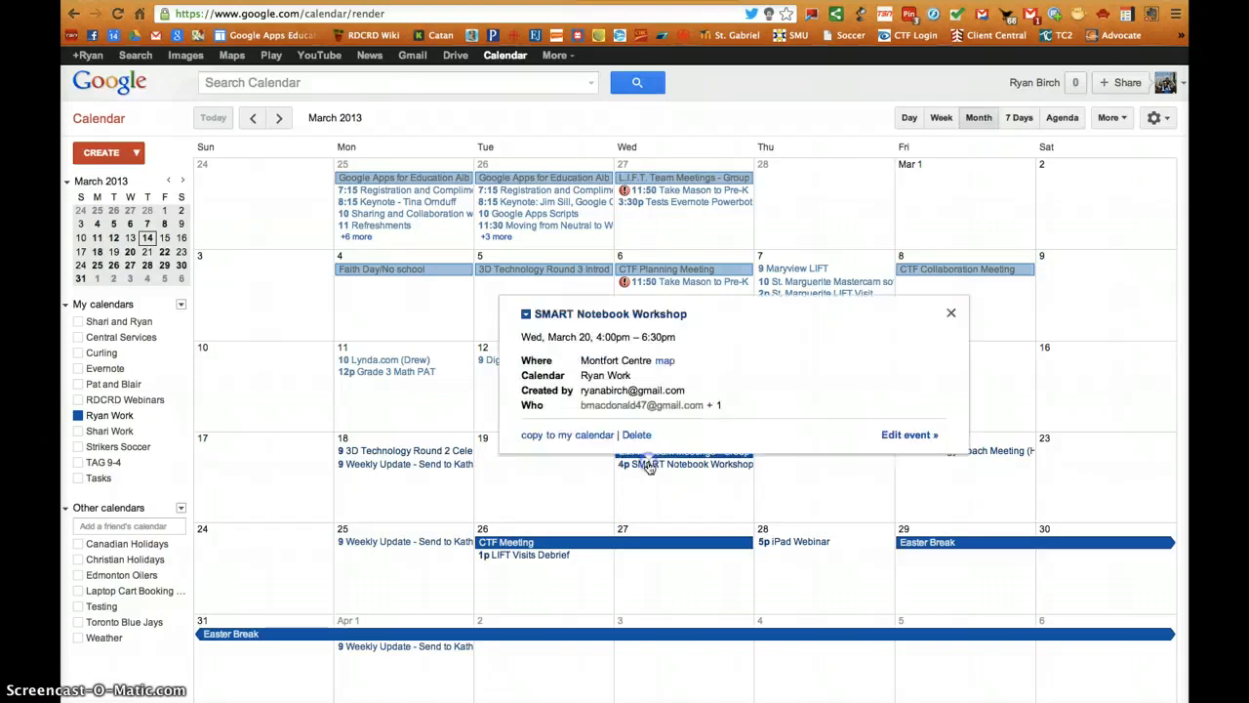
{"action": "left_click", "coordinate": [896, 435]}
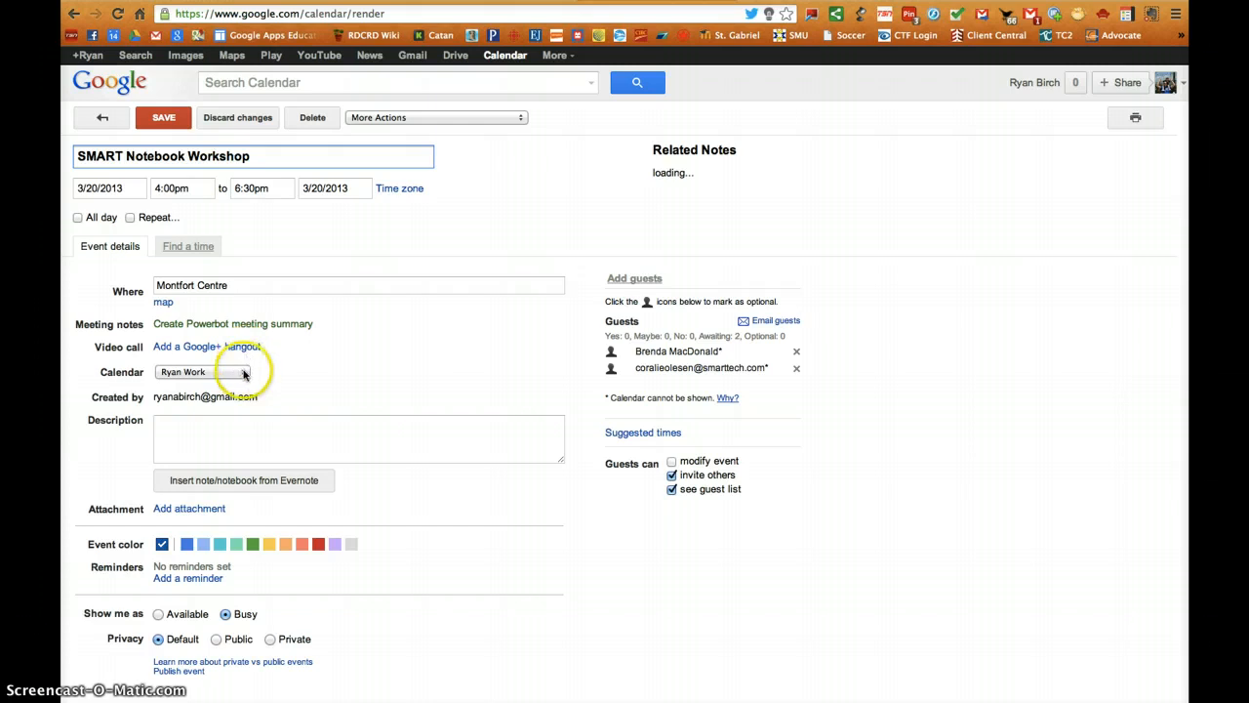
- Review the calendars that the SMART Notebook Workshop event can be assigned to and save the event
{"action": "left_click", "coordinate": [243, 374]}
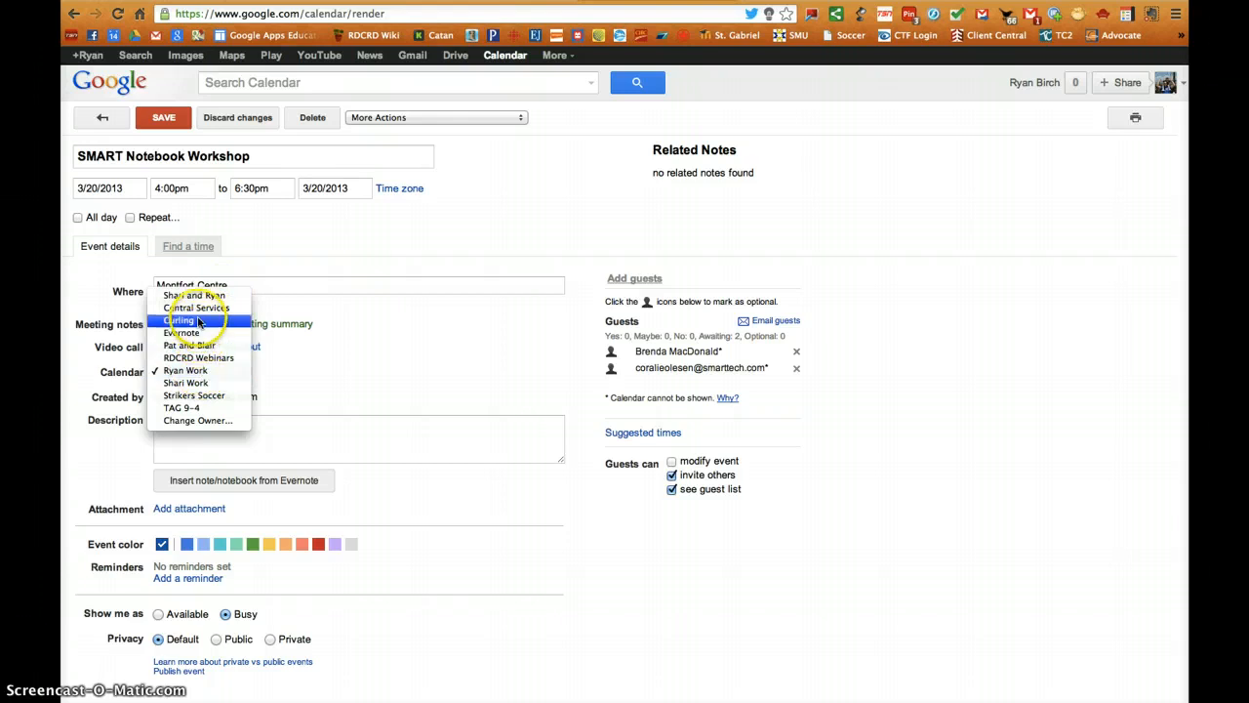
{"action": "left_click", "coordinate": [197, 310]}
{"action": "left_click", "coordinate": [166, 118]}
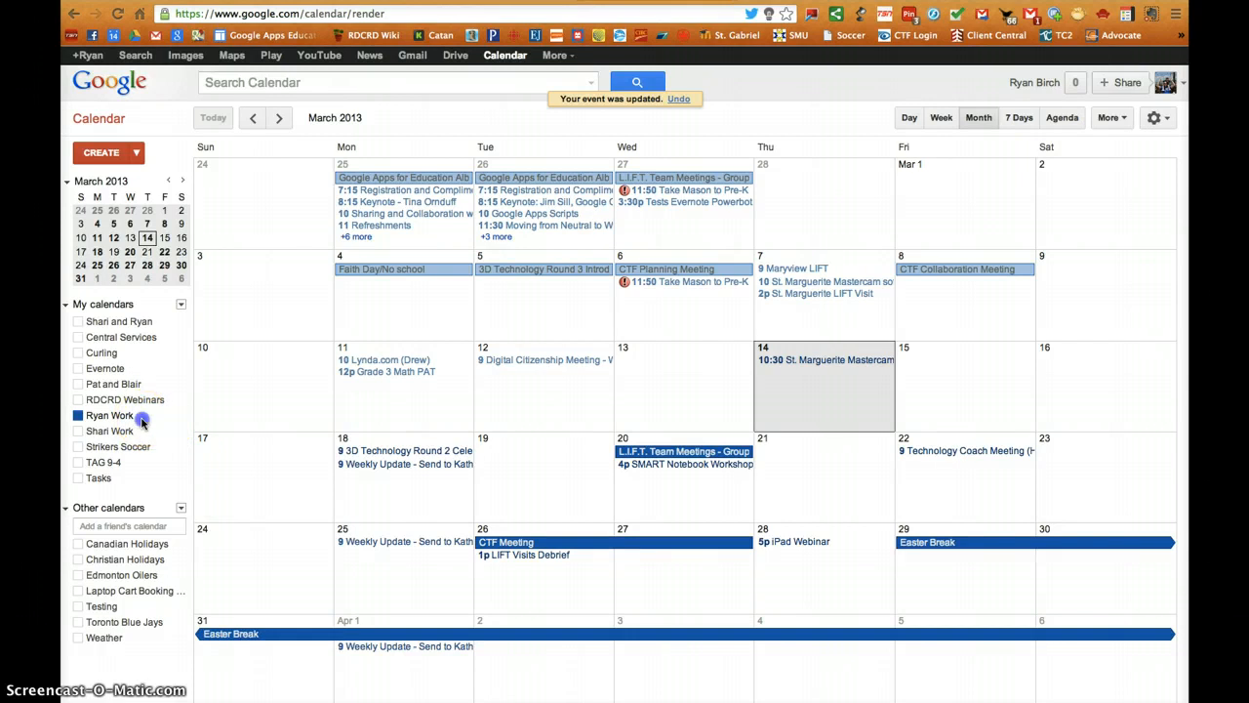
- In the displayed work calendar's reminders and notifications settings, add a default 10-minute pop-up reminder and remove it again
{"action": "mouse_move", "coordinate": [135, 418]}
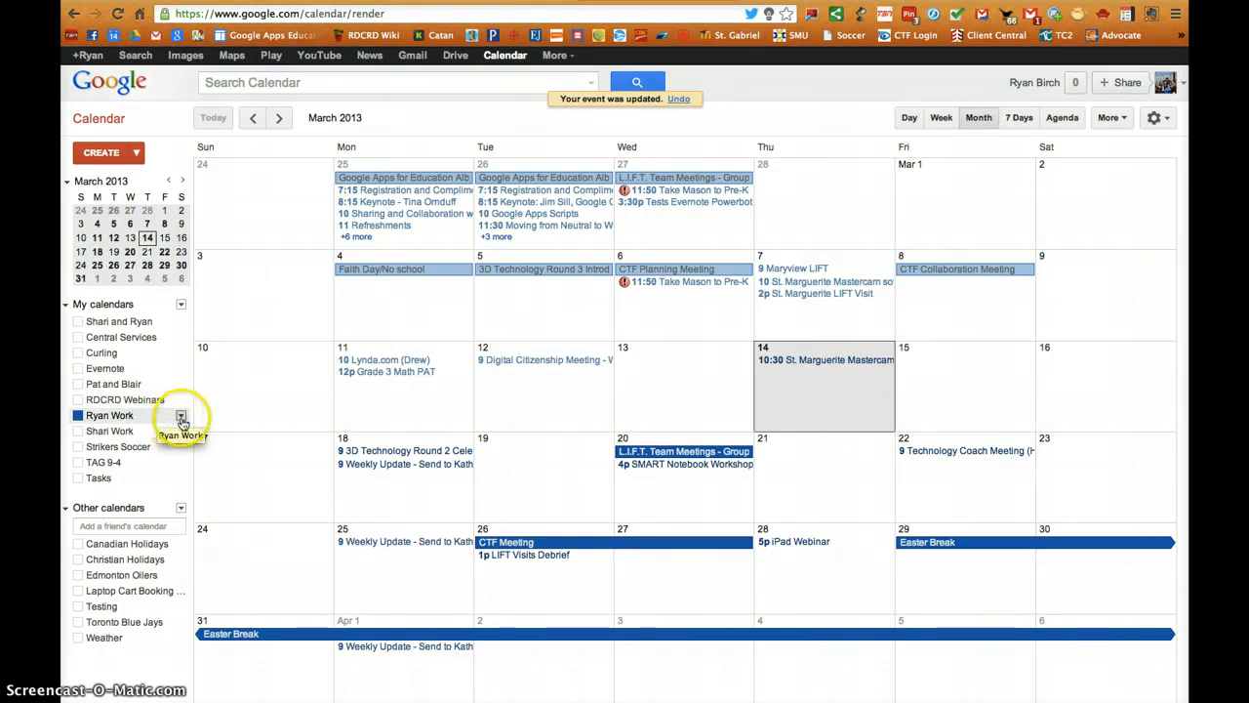
{"action": "left_click", "coordinate": [181, 416]}
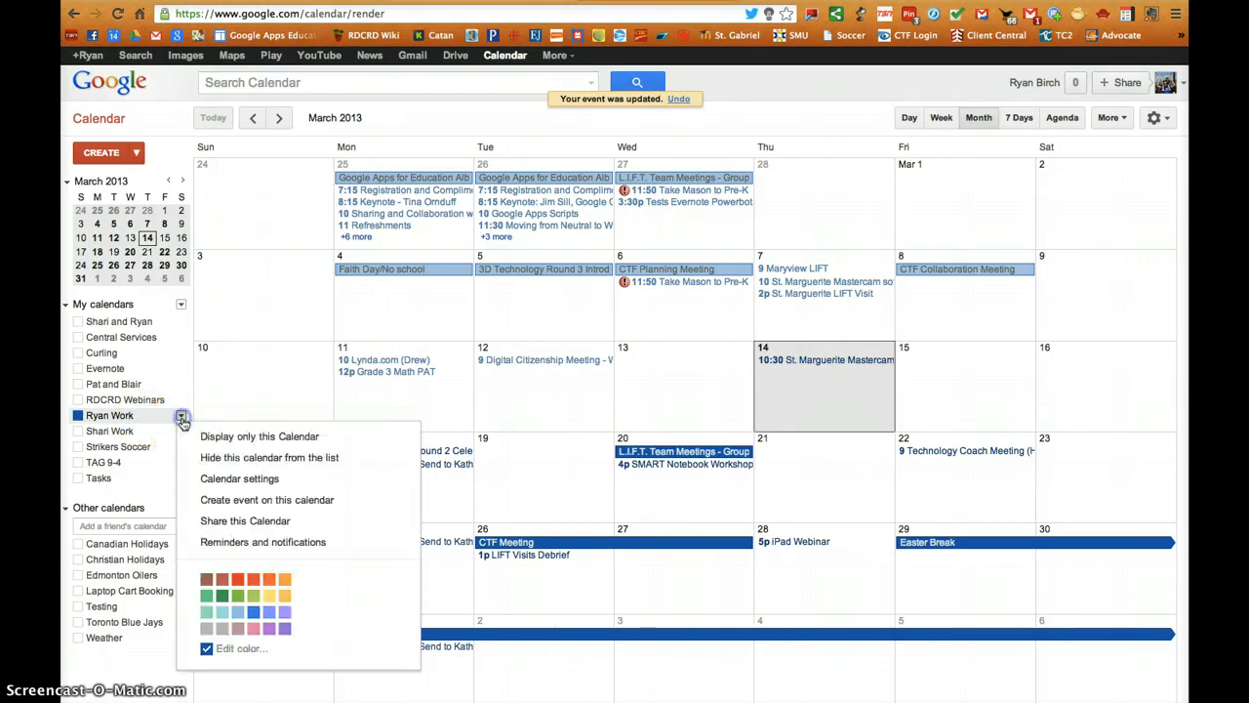
{"action": "left_click", "coordinate": [234, 547]}
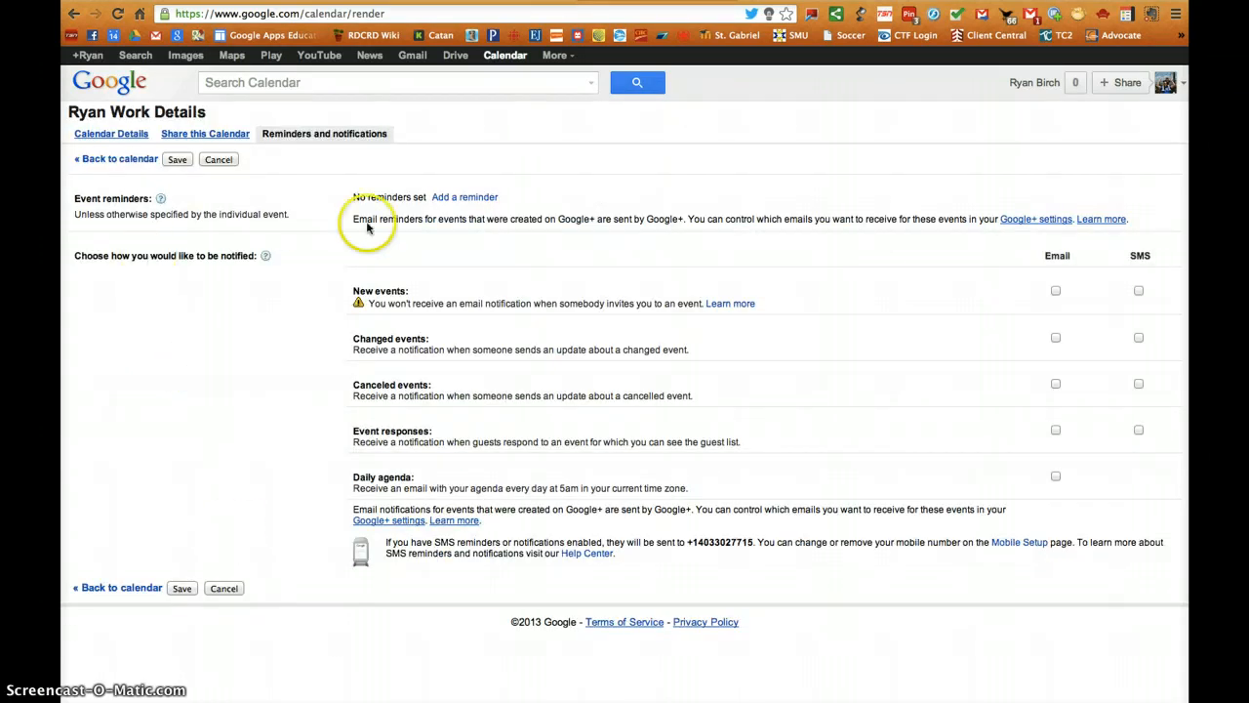
{"action": "left_click", "coordinate": [459, 198]}
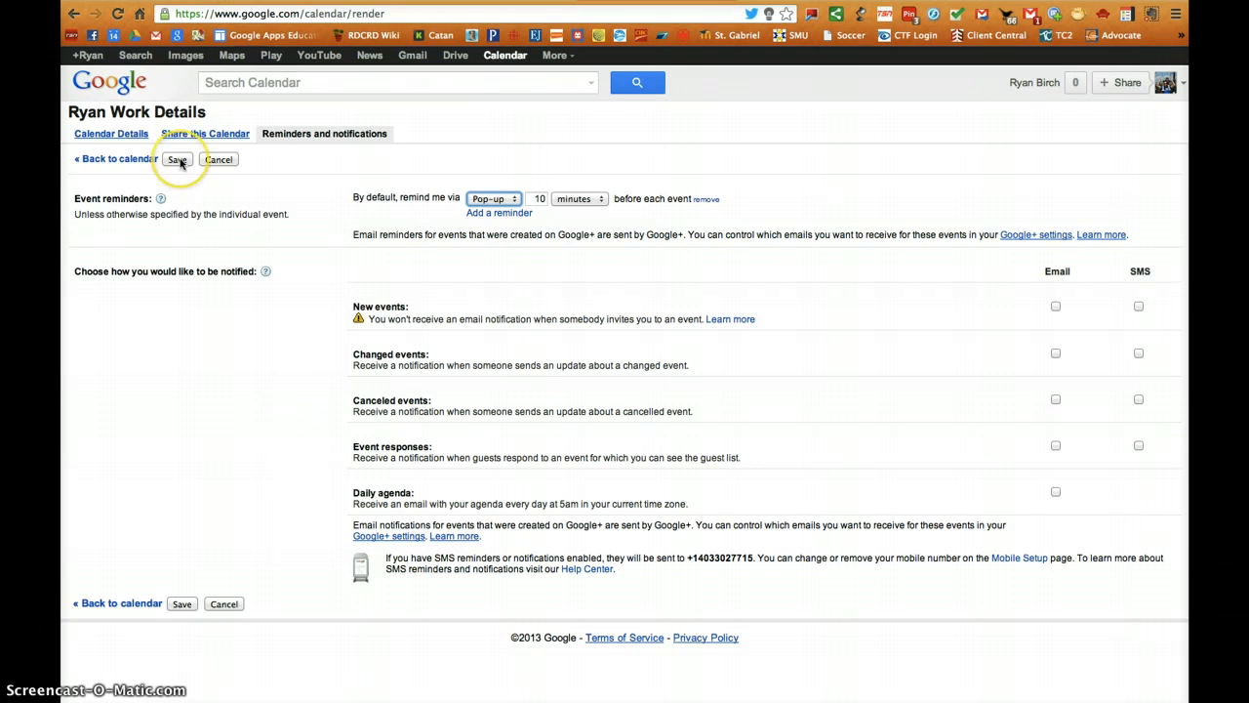
{"action": "left_click", "coordinate": [706, 201]}
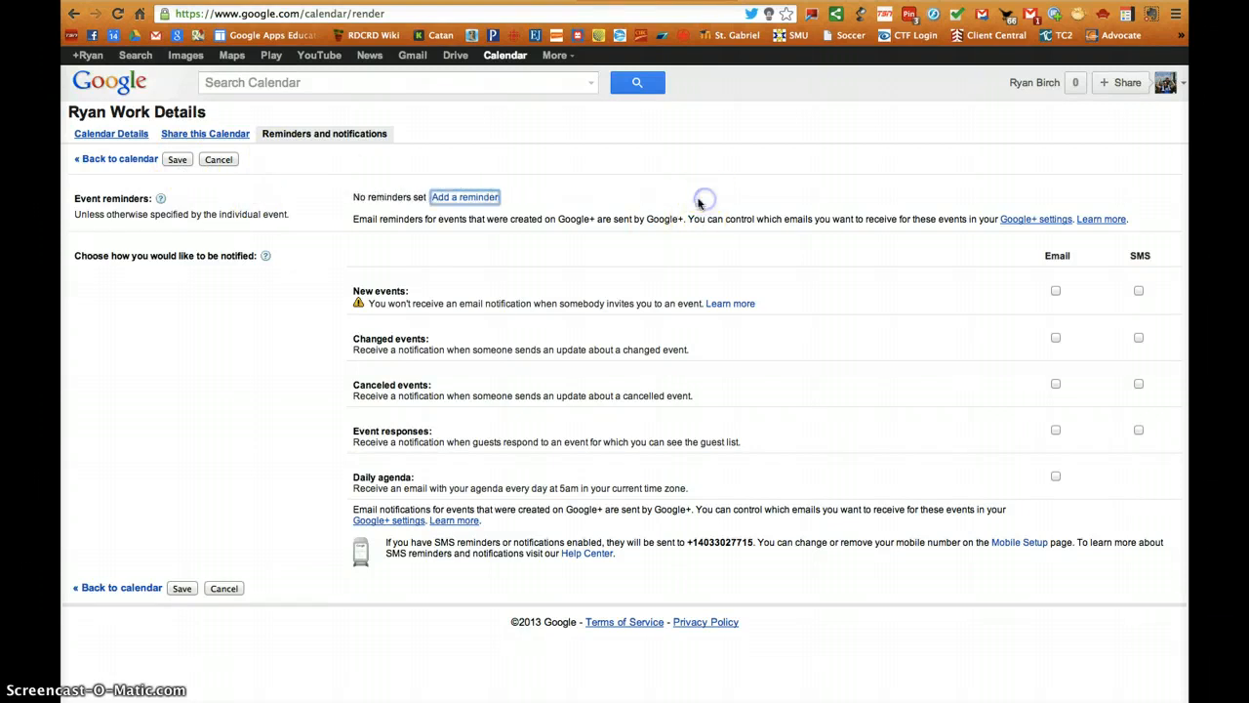
{"action": "left_click", "coordinate": [177, 160]}
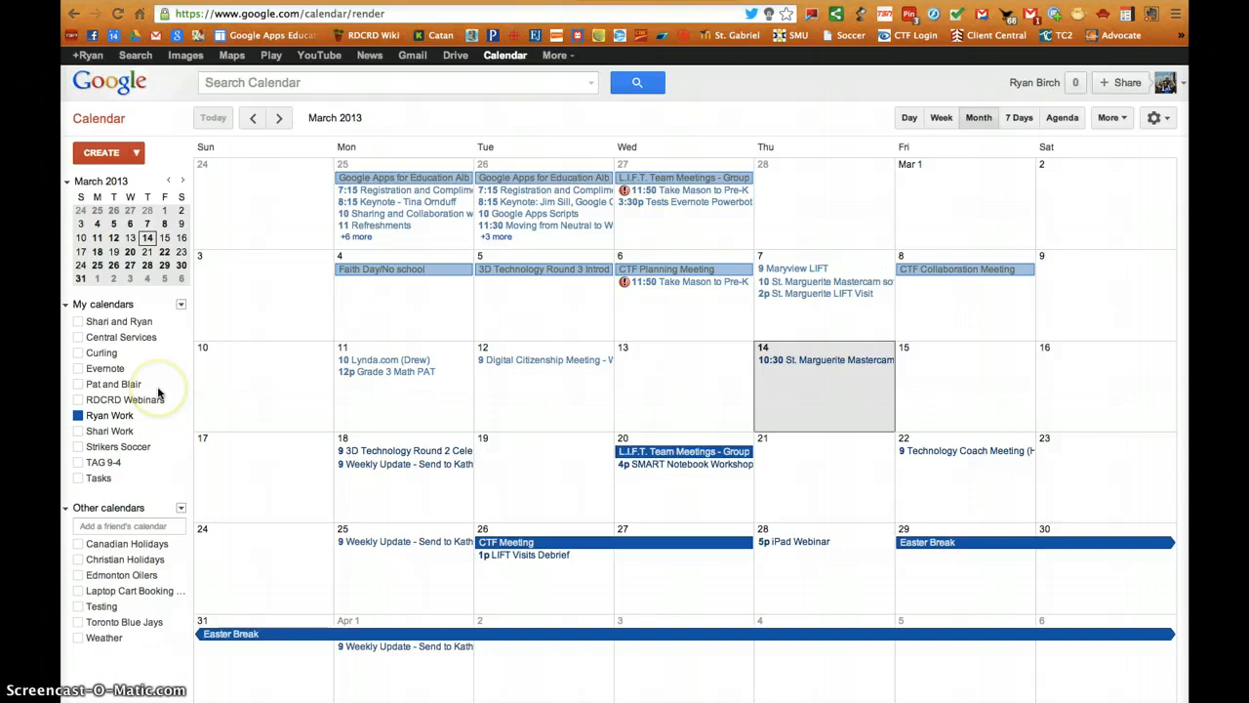
- Examine the form for creating a new calendar under My calendars and leave it without creating one
{"action": "left_click", "coordinate": [180, 306]}
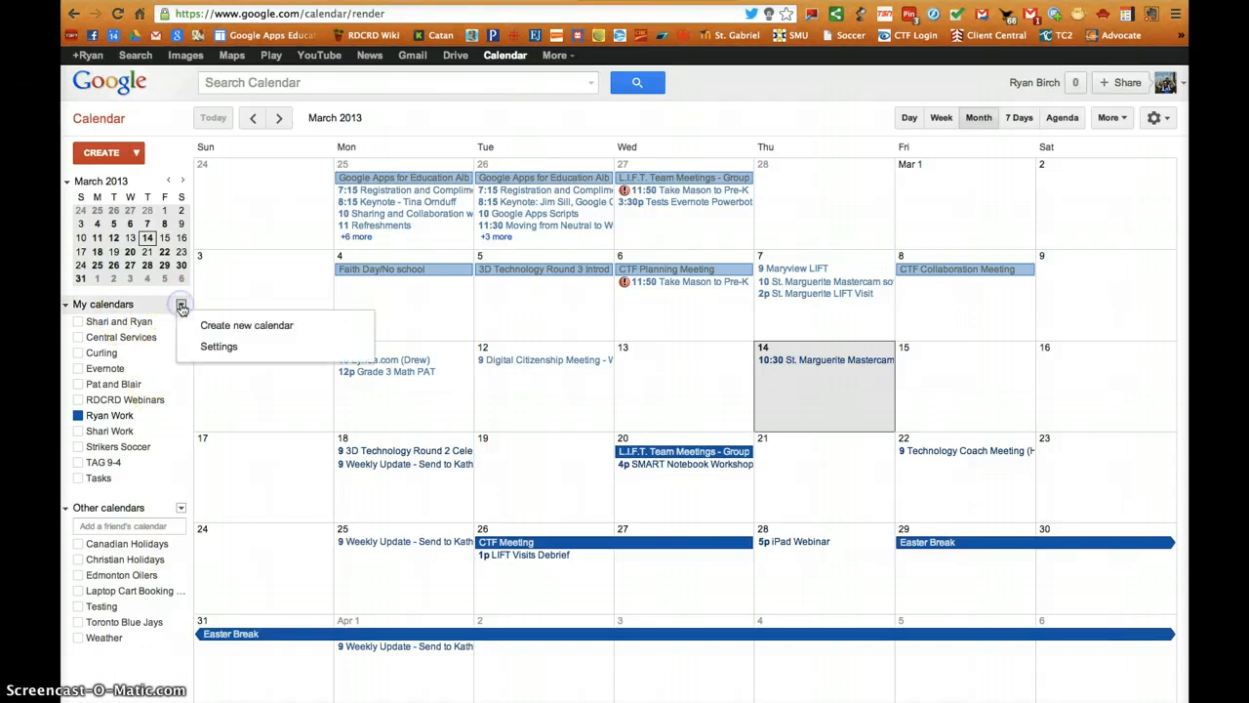
{"action": "left_click", "coordinate": [232, 330]}
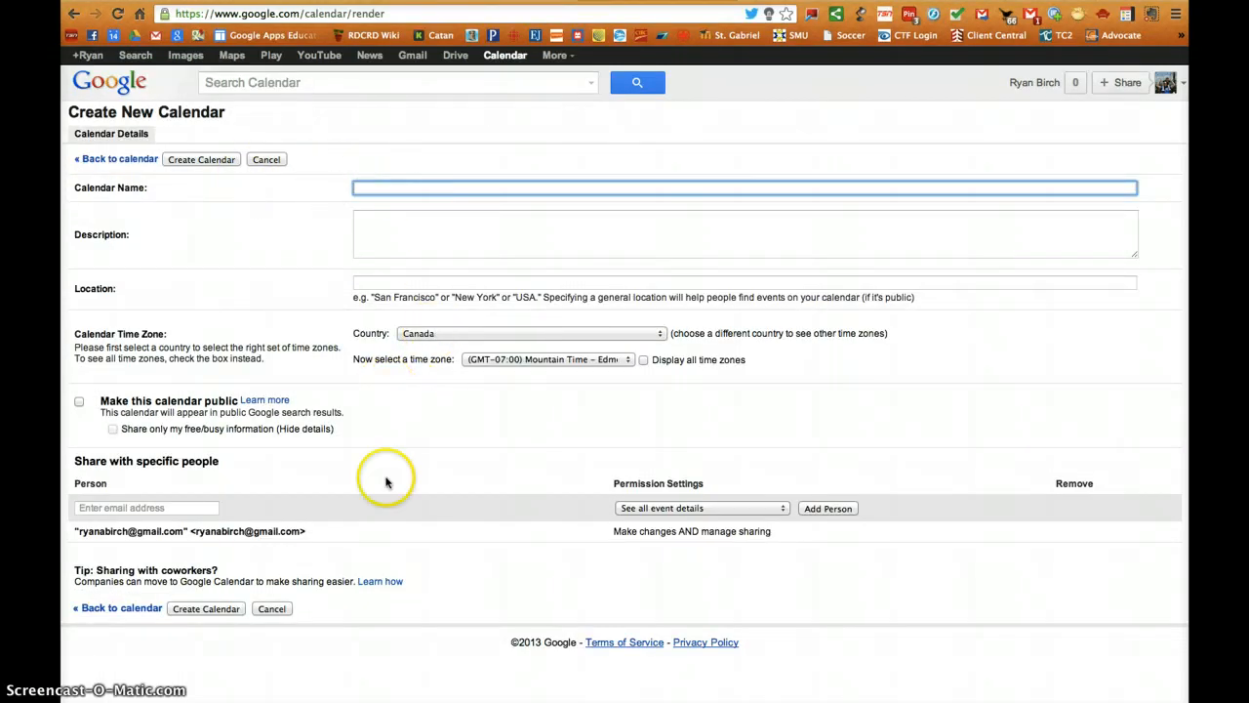
{"action": "left_click", "coordinate": [267, 159]}
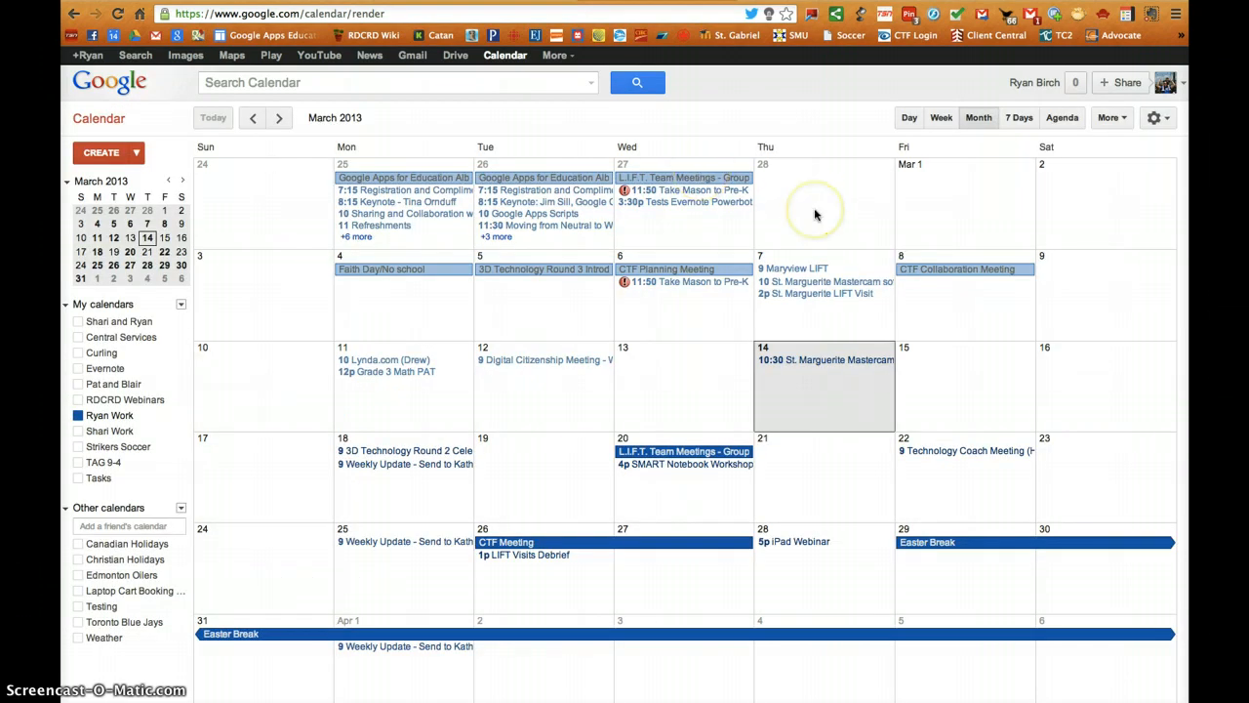
- Look through the calendar in day, week, month and agenda views
{"action": "left_click", "coordinate": [911, 119]}
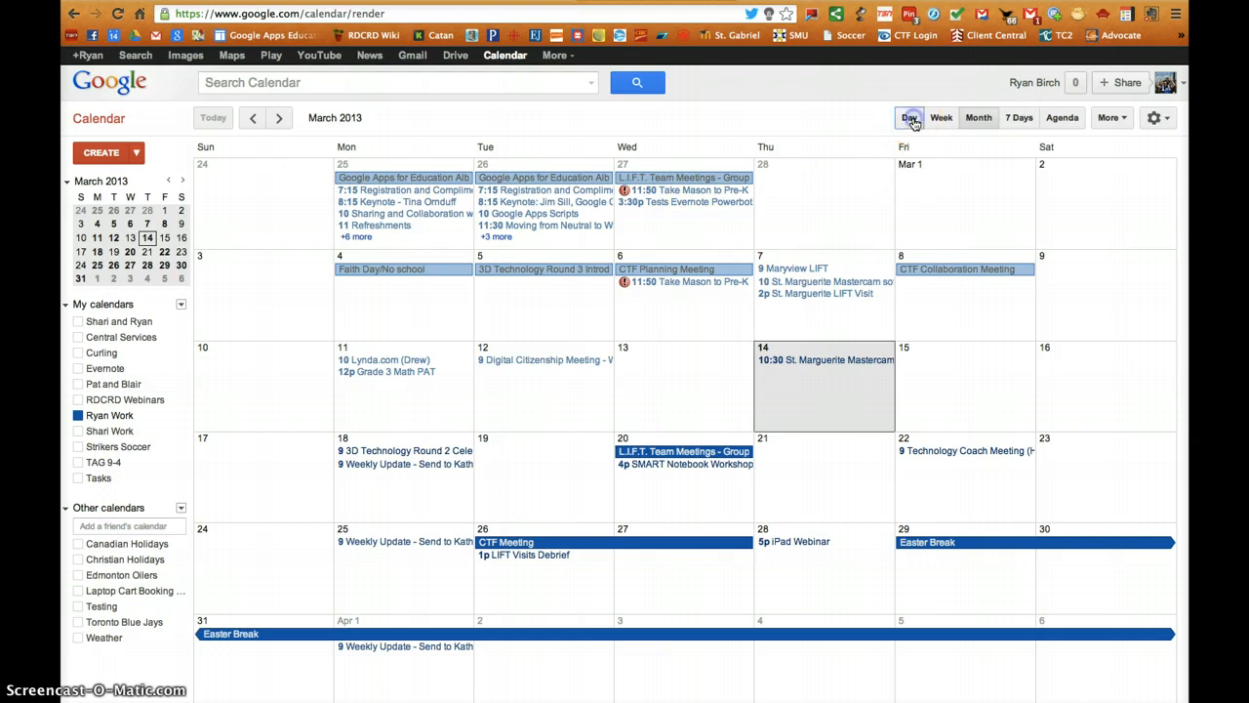
{"action": "left_click", "coordinate": [944, 119]}
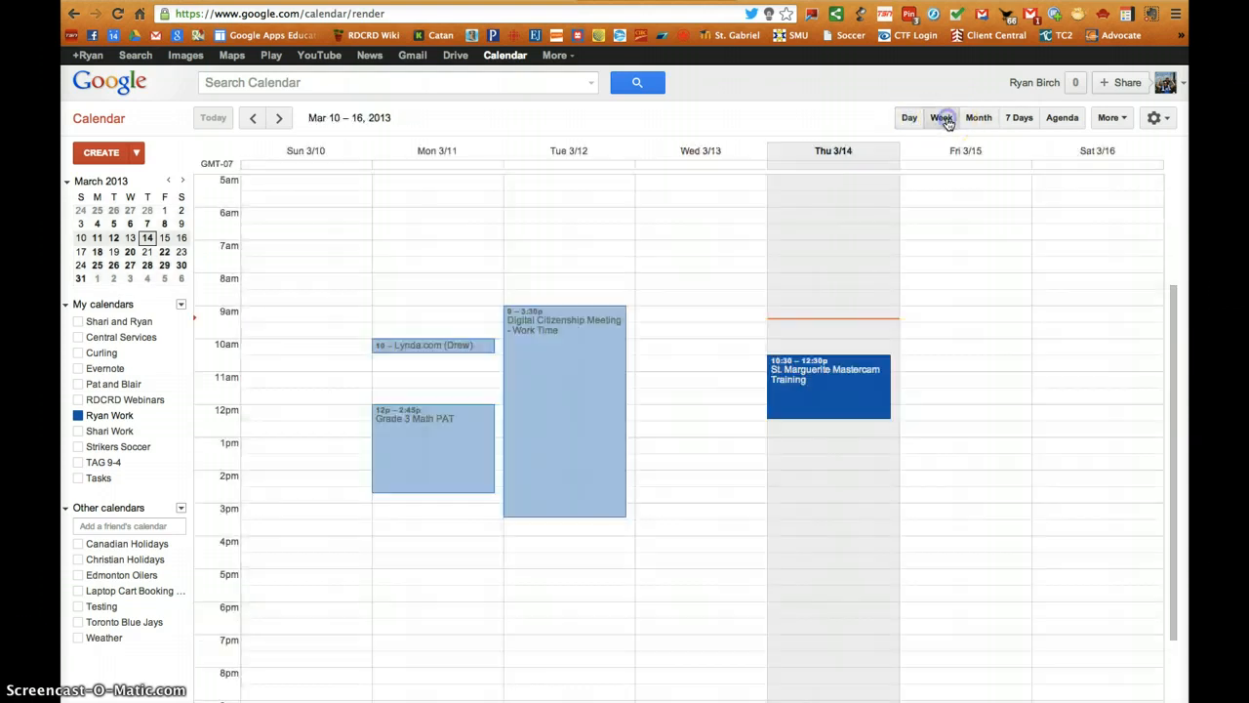
{"action": "left_click", "coordinate": [976, 121]}
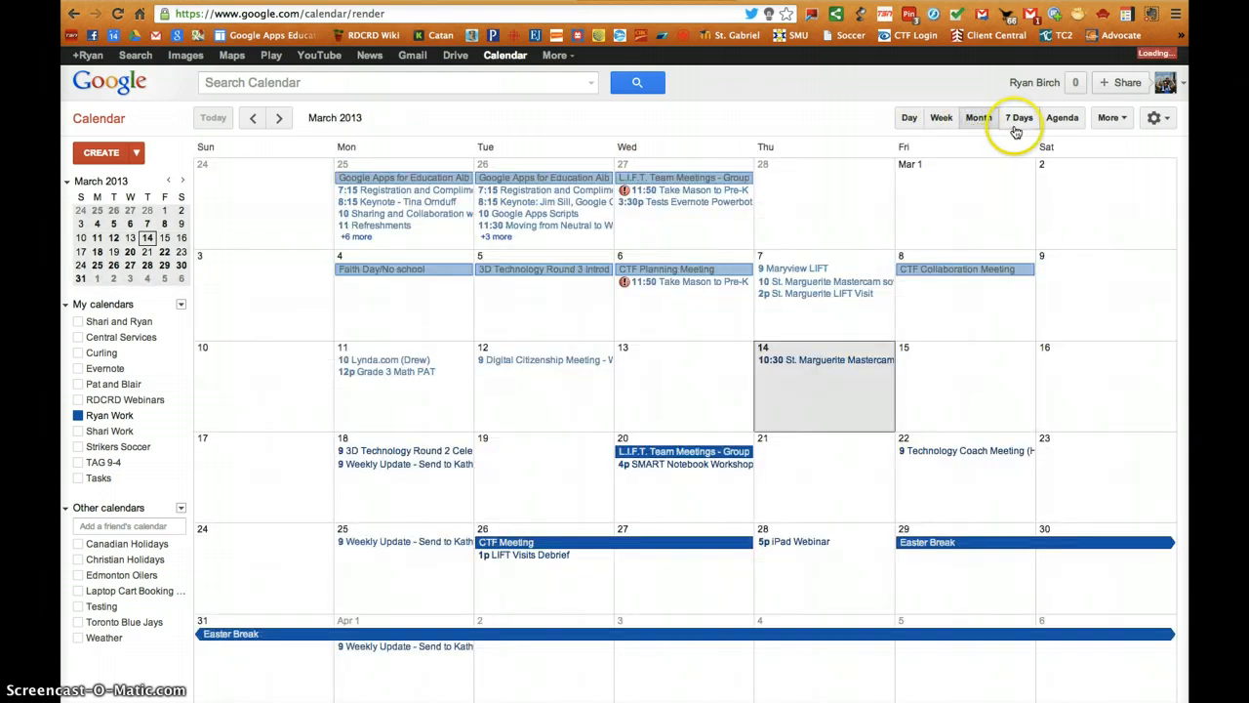
{"action": "left_click", "coordinate": [1063, 118]}
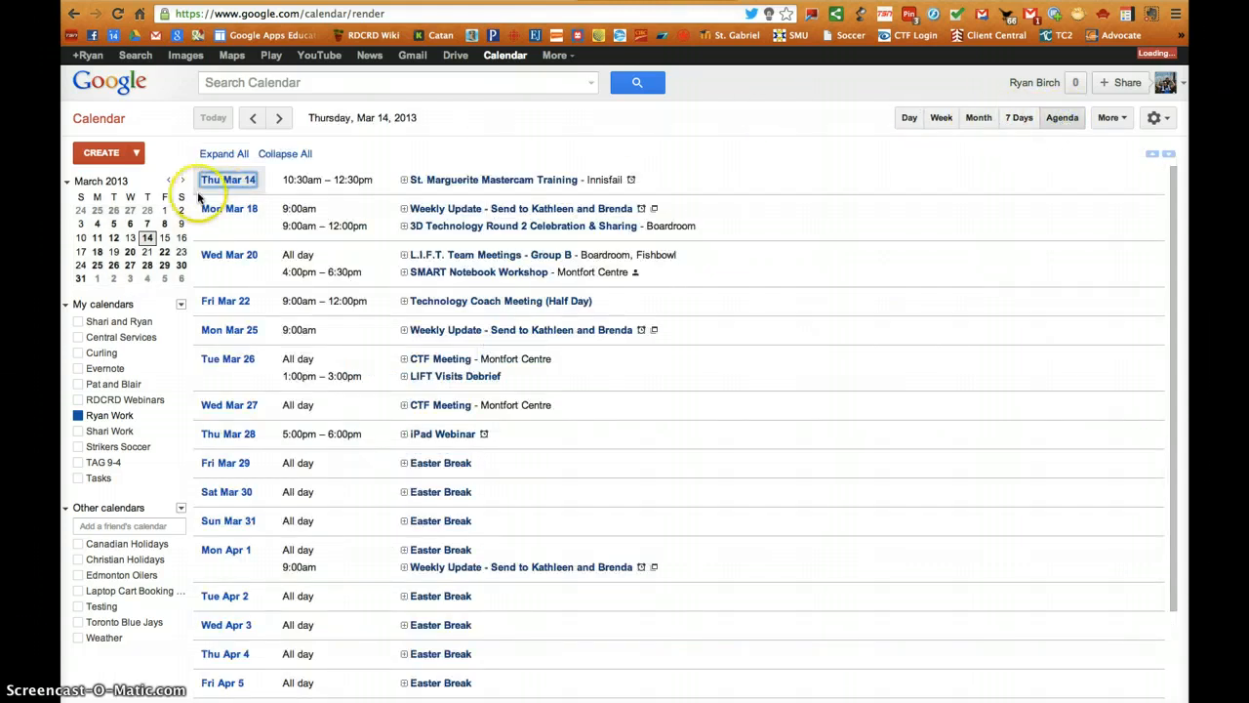
- Display the custom date ranges March 18–21 and March 25–29, and return to the month view
{"action": "left_click_drag", "start_coordinate": [99, 253], "coordinate": [142, 256]}
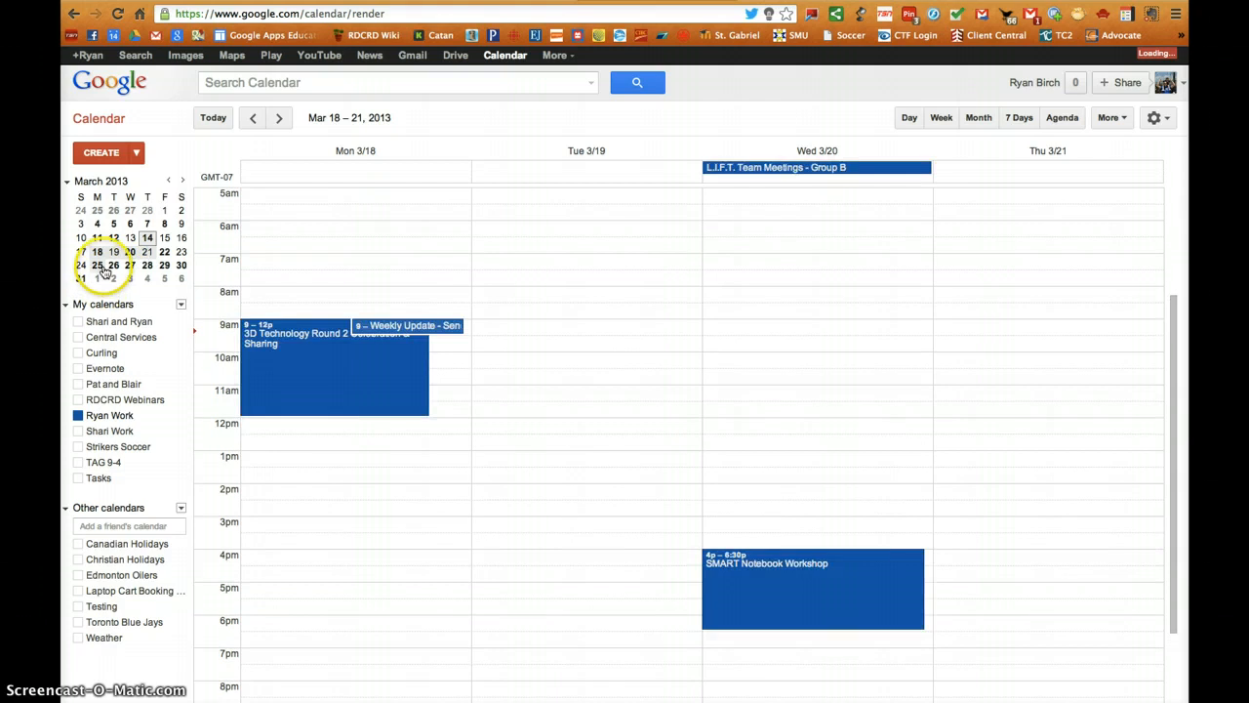
{"action": "left_click_drag", "start_coordinate": [98, 268], "coordinate": [162, 274]}
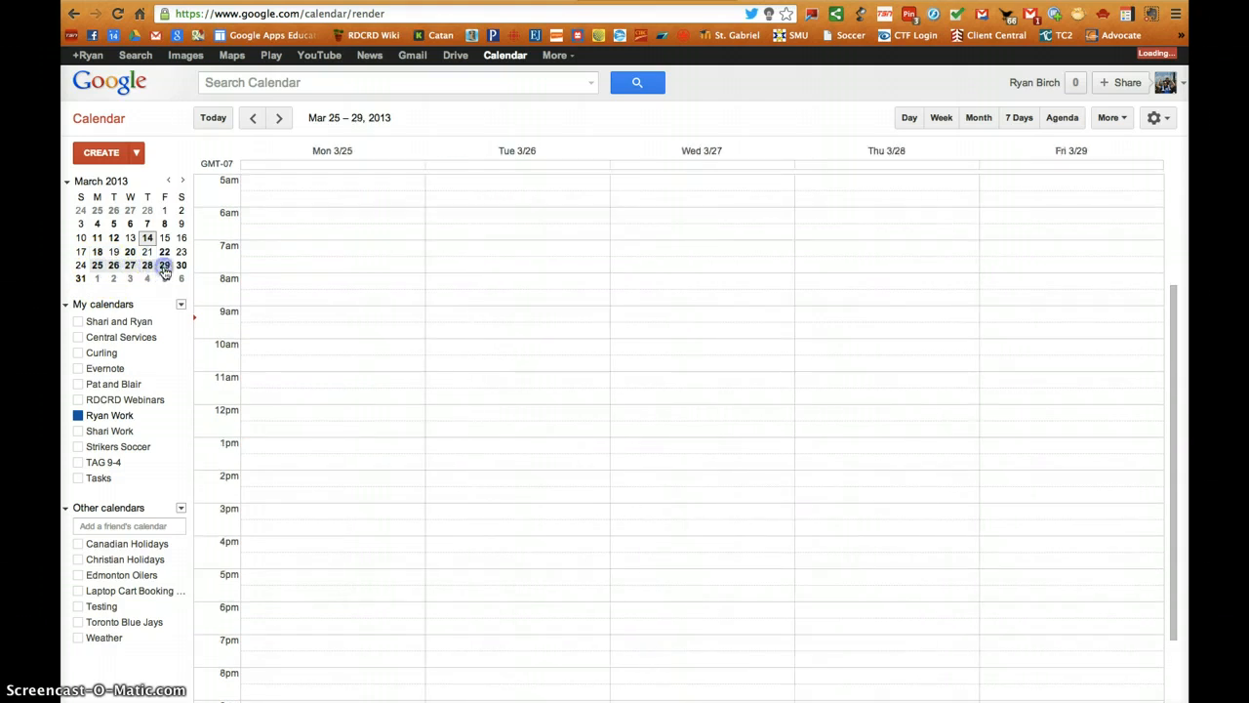
{"action": "left_click", "coordinate": [979, 118]}
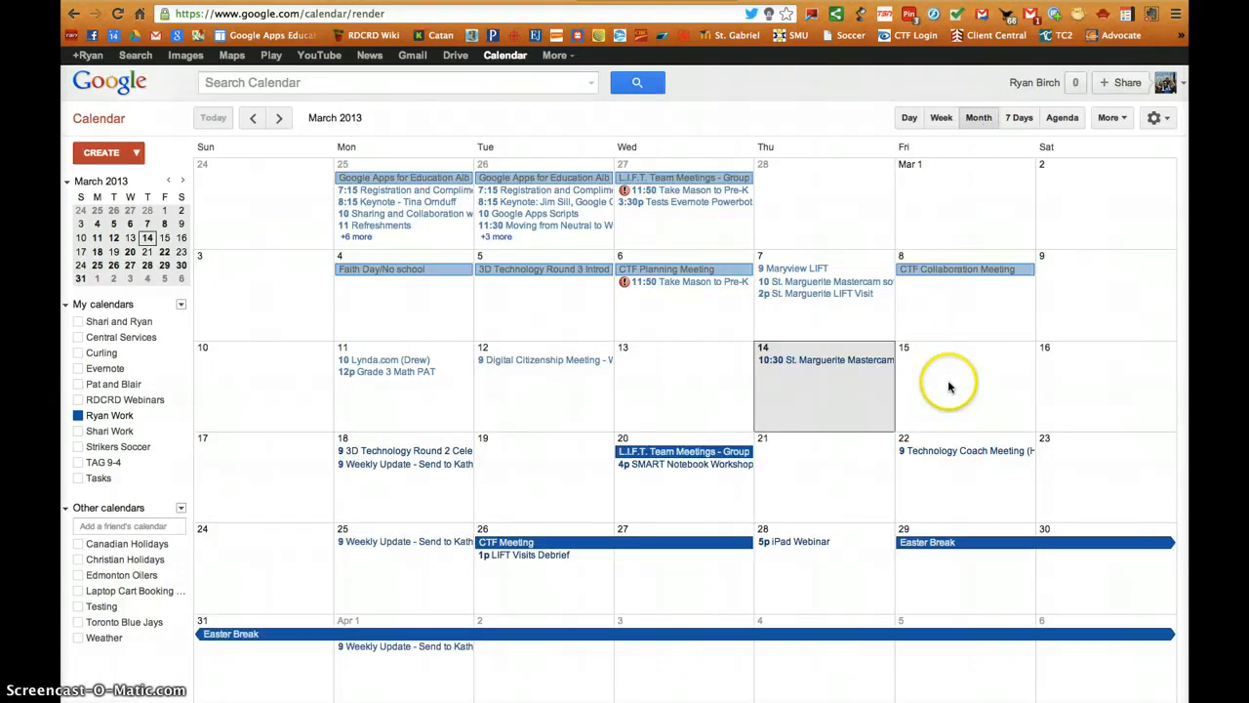
- Open the general calendar settings and examine the options for the default meeting length
{"action": "left_click", "coordinate": [1159, 117]}
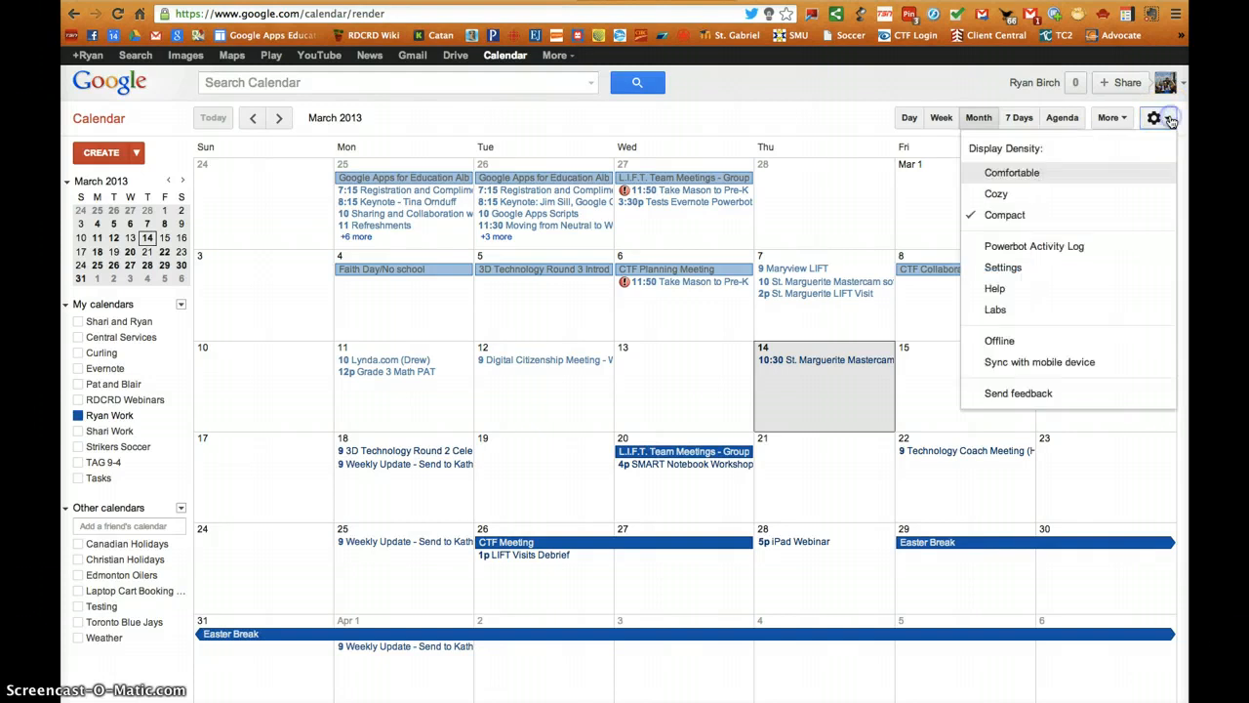
{"action": "left_click", "coordinate": [1015, 269]}
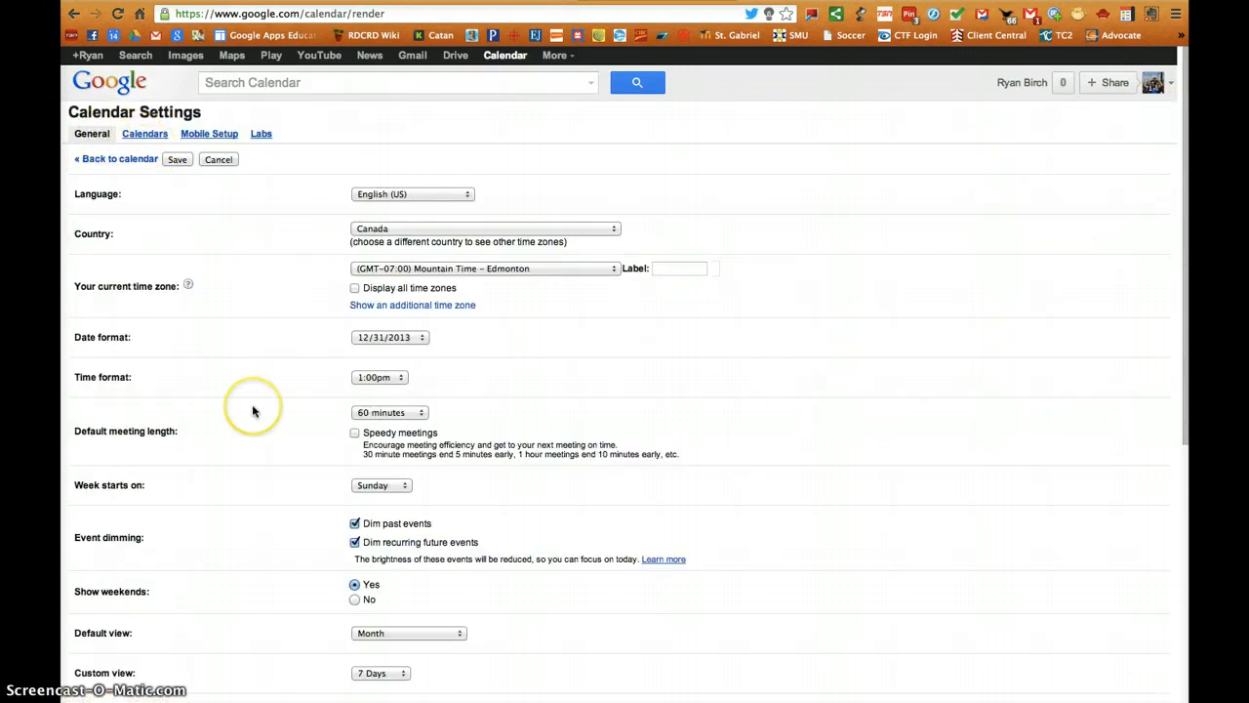
{"action": "scroll", "coordinate": [252, 411], "scroll_direction": "down", "scroll_amount": 1}
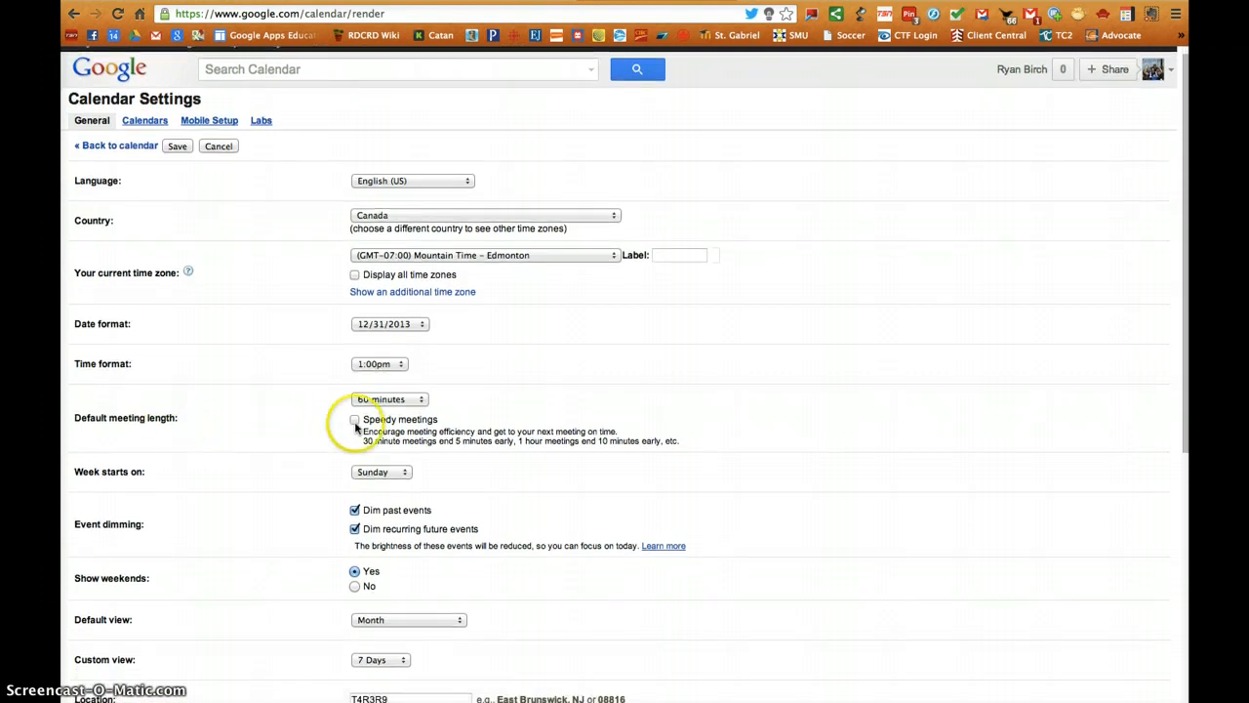
{"action": "left_click", "coordinate": [422, 400]}
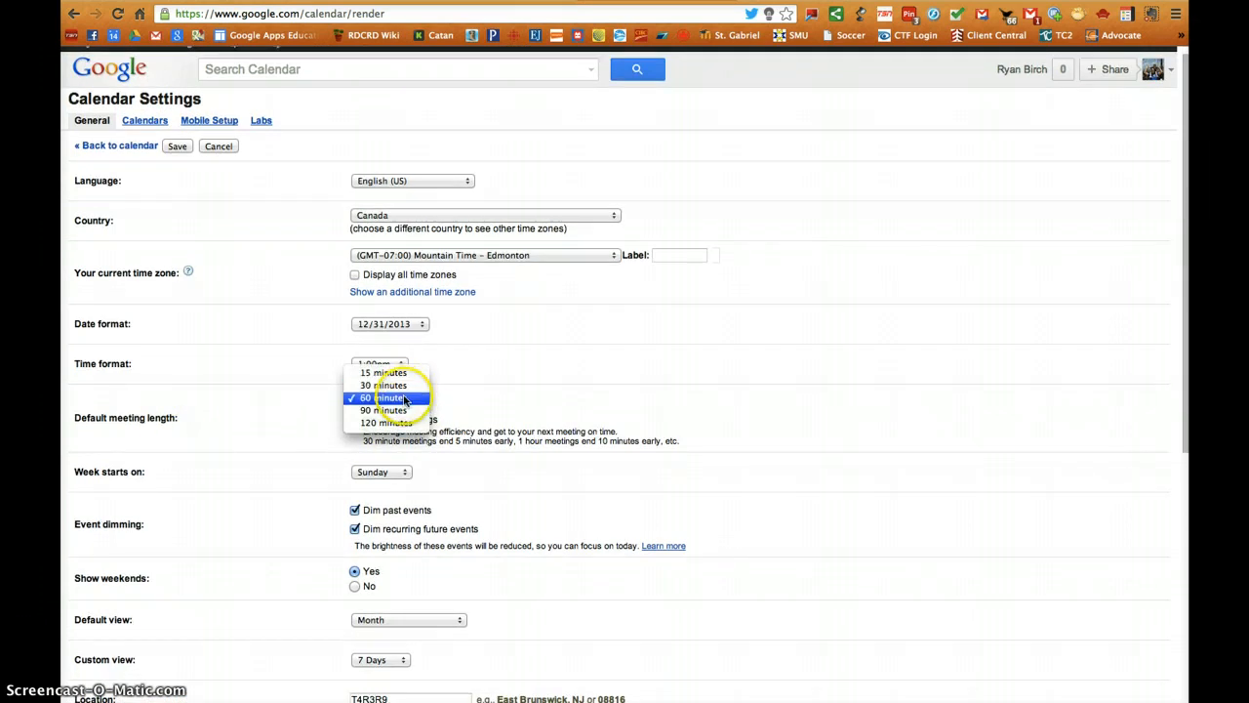
{"action": "left_click", "coordinate": [405, 398]}
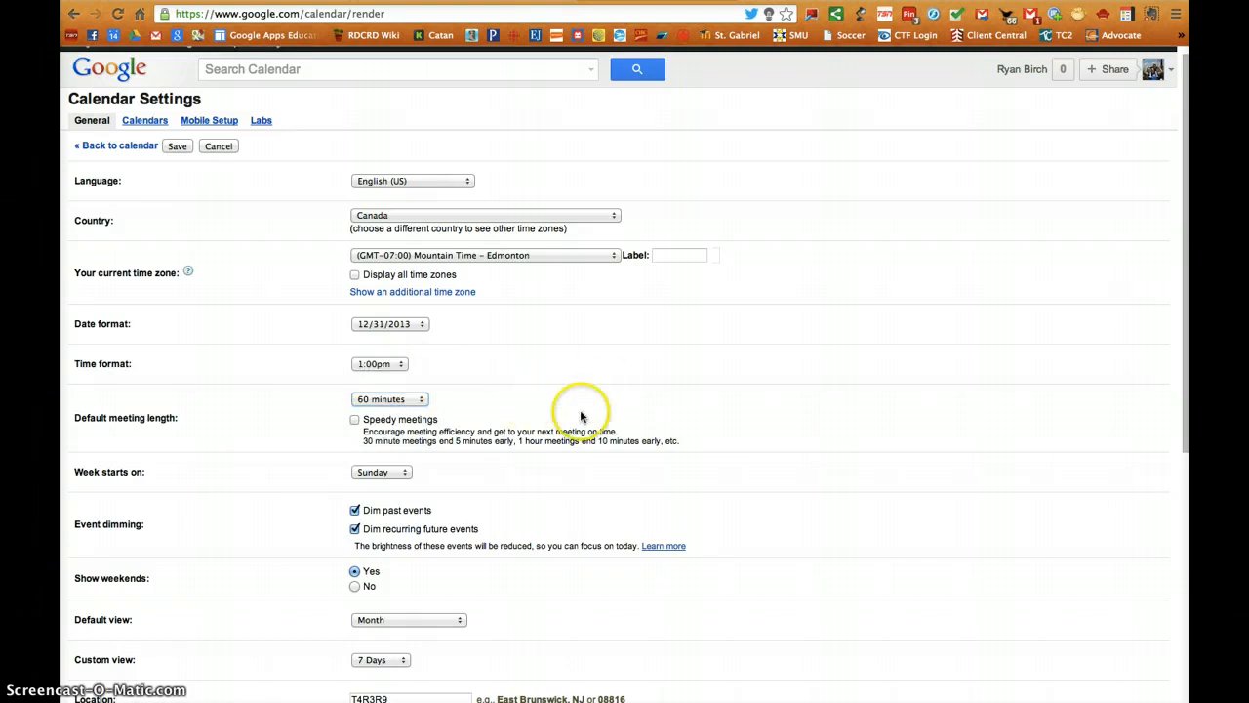
- Examine the remaining general settings, such as week start, event dimming, weekends and default view, and return to the calendar
{"action": "scroll", "coordinate": [580, 415], "scroll_direction": "down", "scroll_amount": 3}
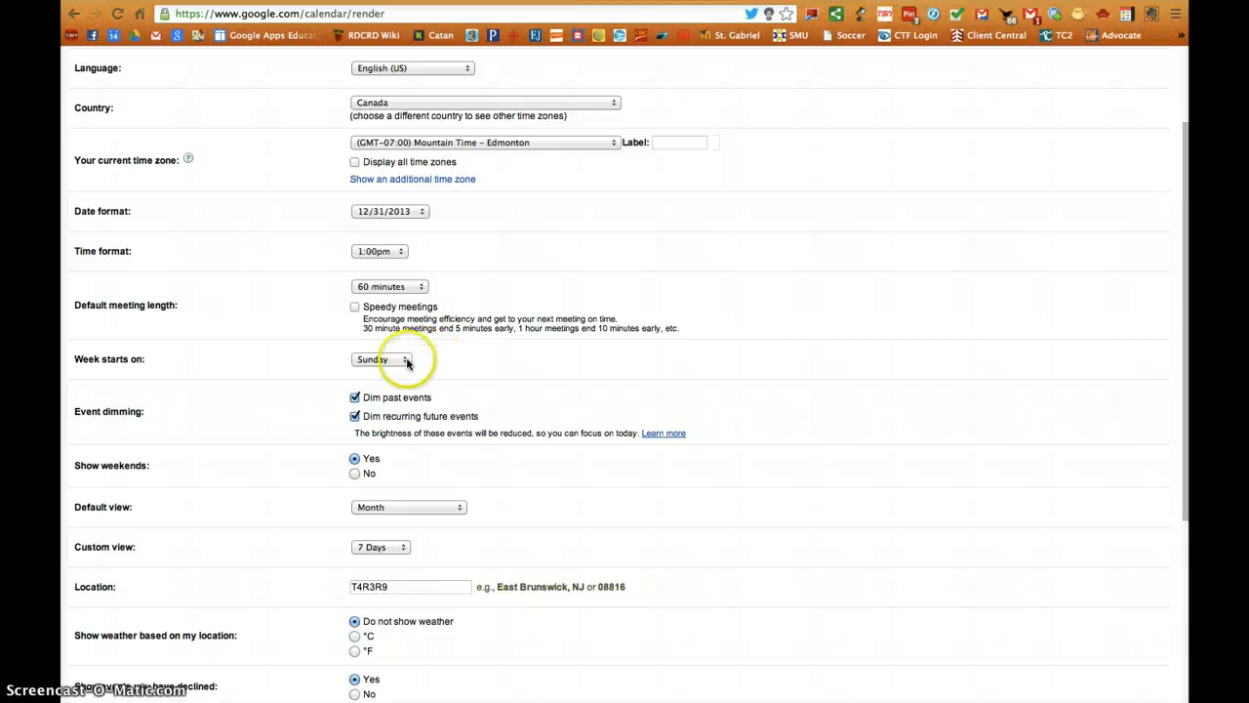
{"action": "scroll", "coordinate": [402, 361], "scroll_direction": "down", "scroll_amount": 2}
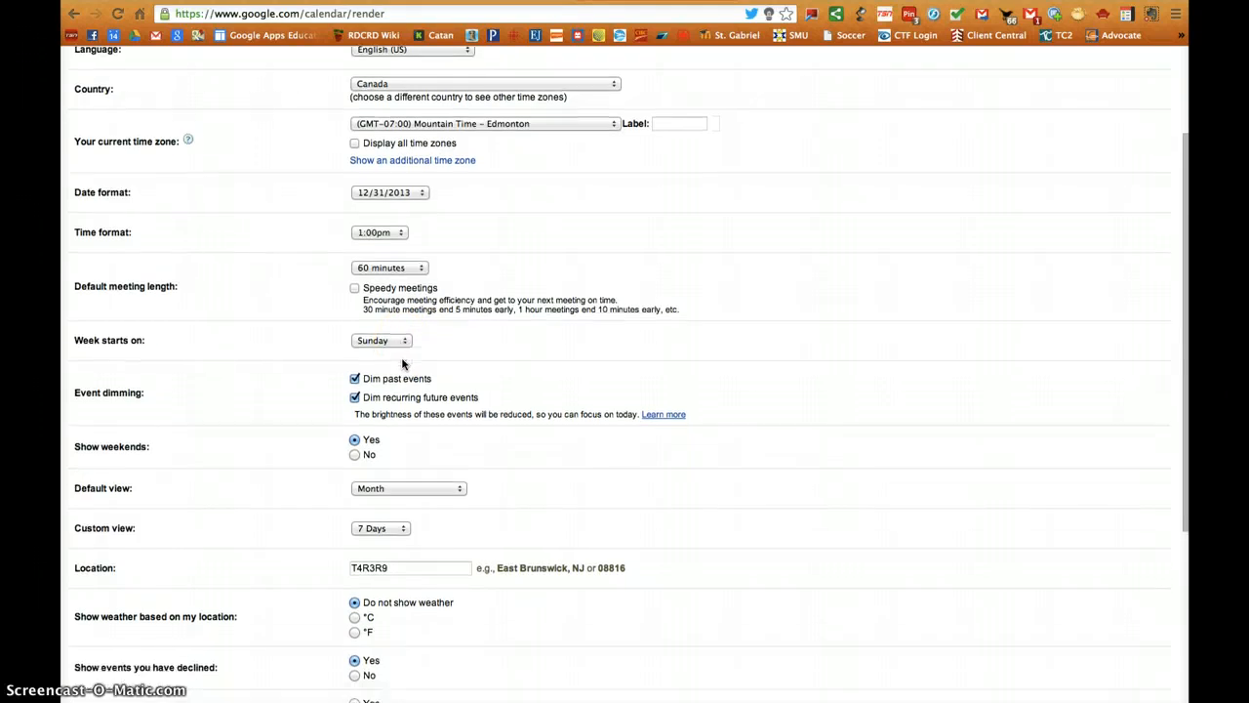
{"action": "left_click", "coordinate": [354, 398]}
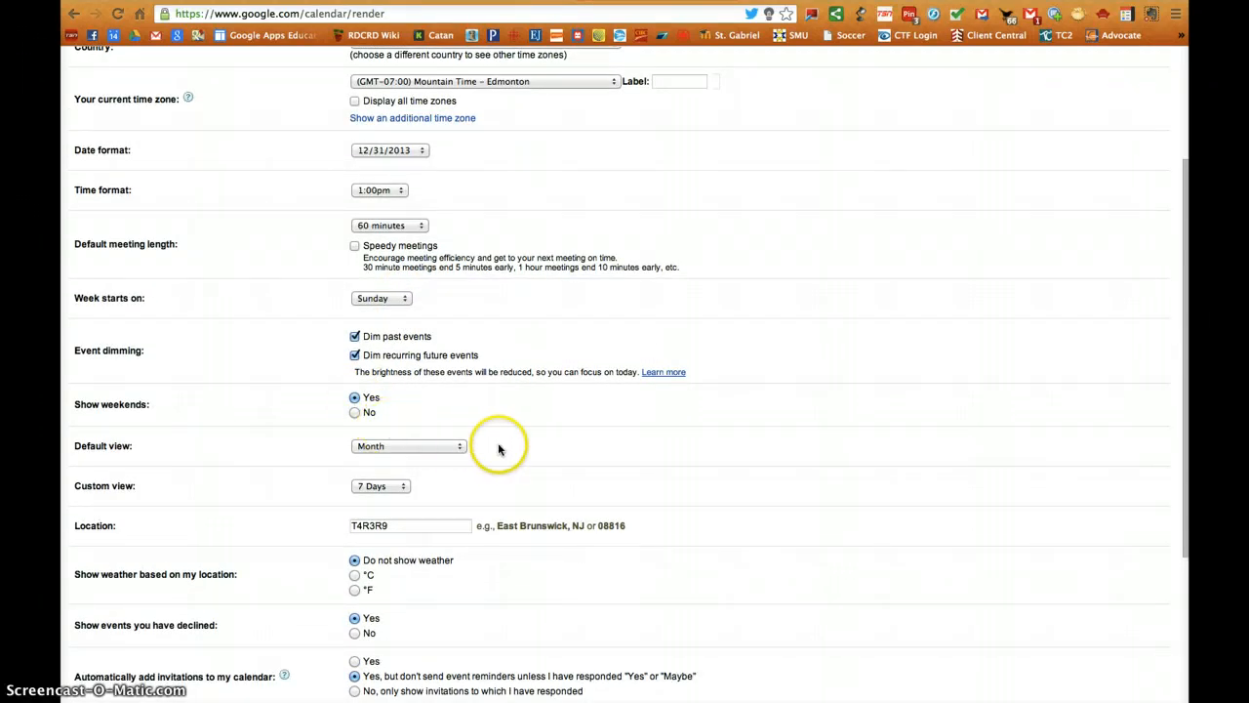
{"action": "scroll", "coordinate": [498, 449], "scroll_direction": "down", "scroll_amount": 5}
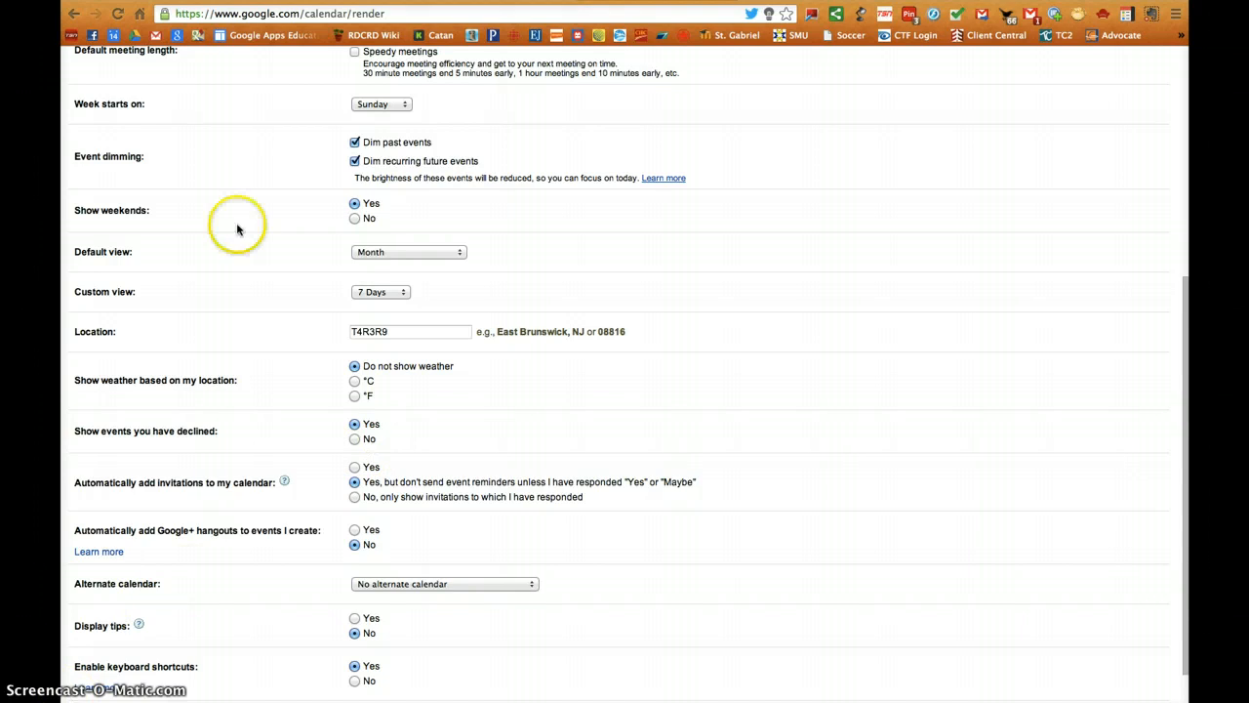
{"action": "scroll", "coordinate": [236, 229], "scroll_direction": "up", "scroll_amount": 5}
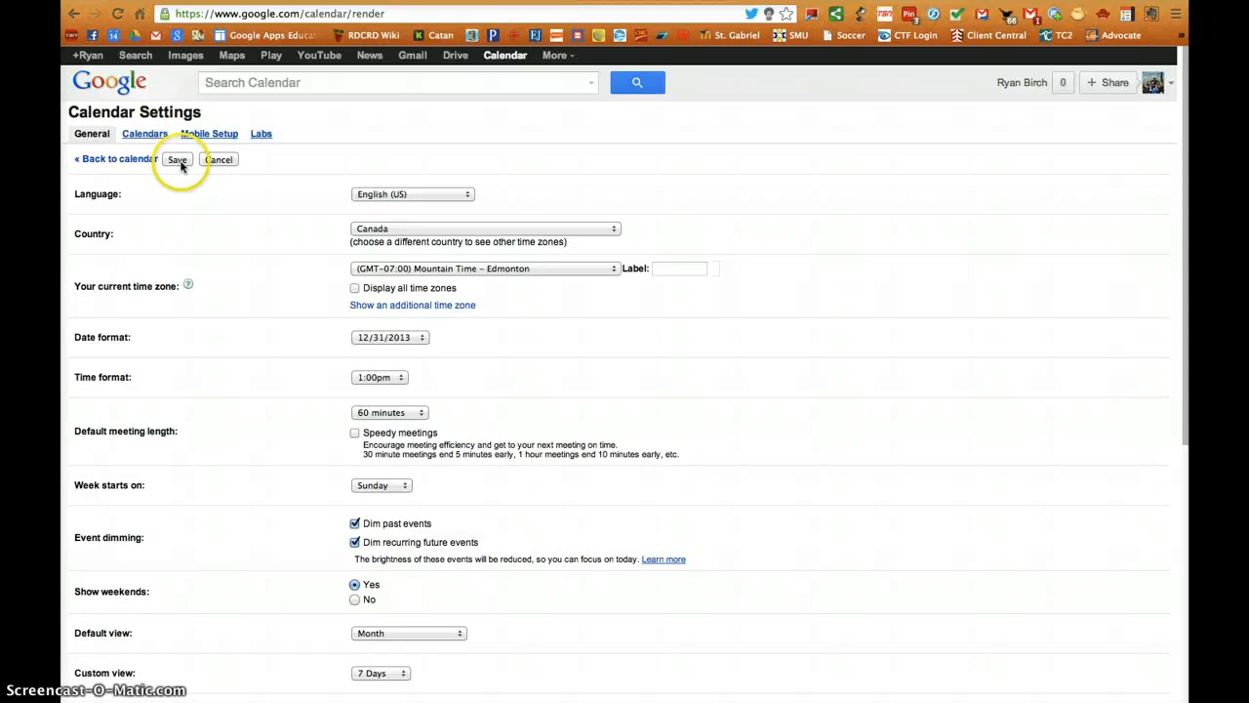
{"action": "left_click", "coordinate": [143, 159]}
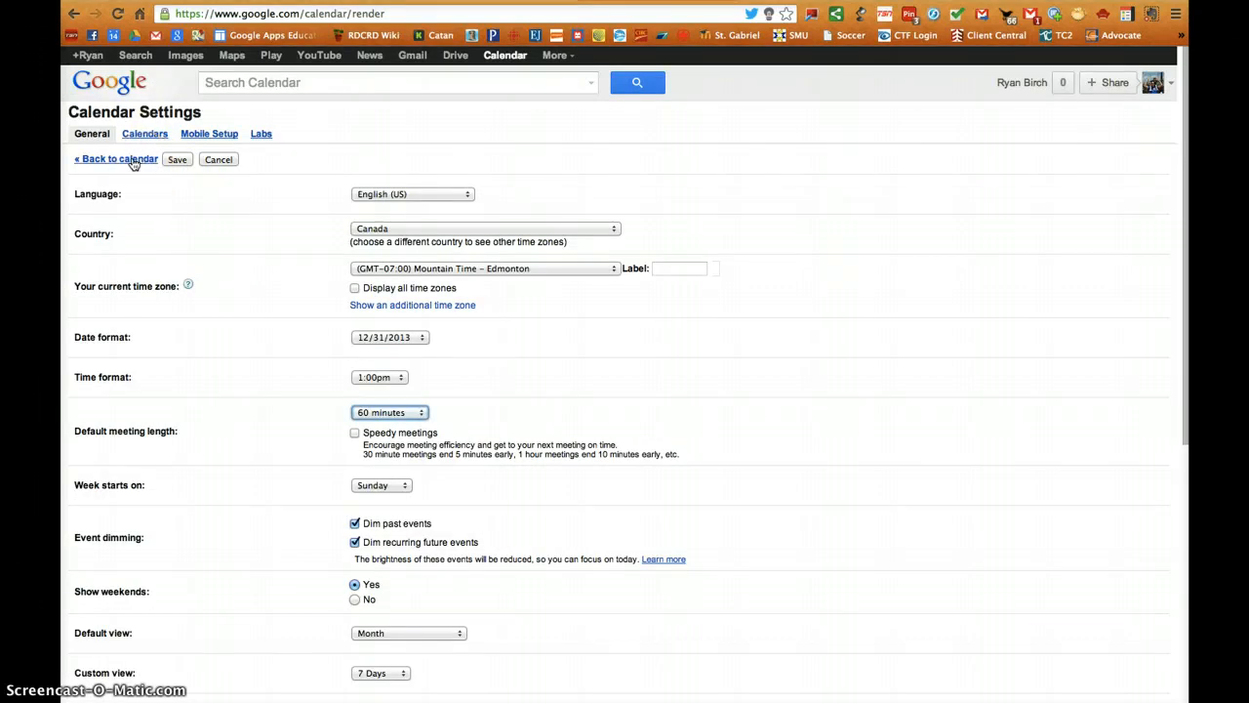
{"action": "left_click", "coordinate": [134, 161]}
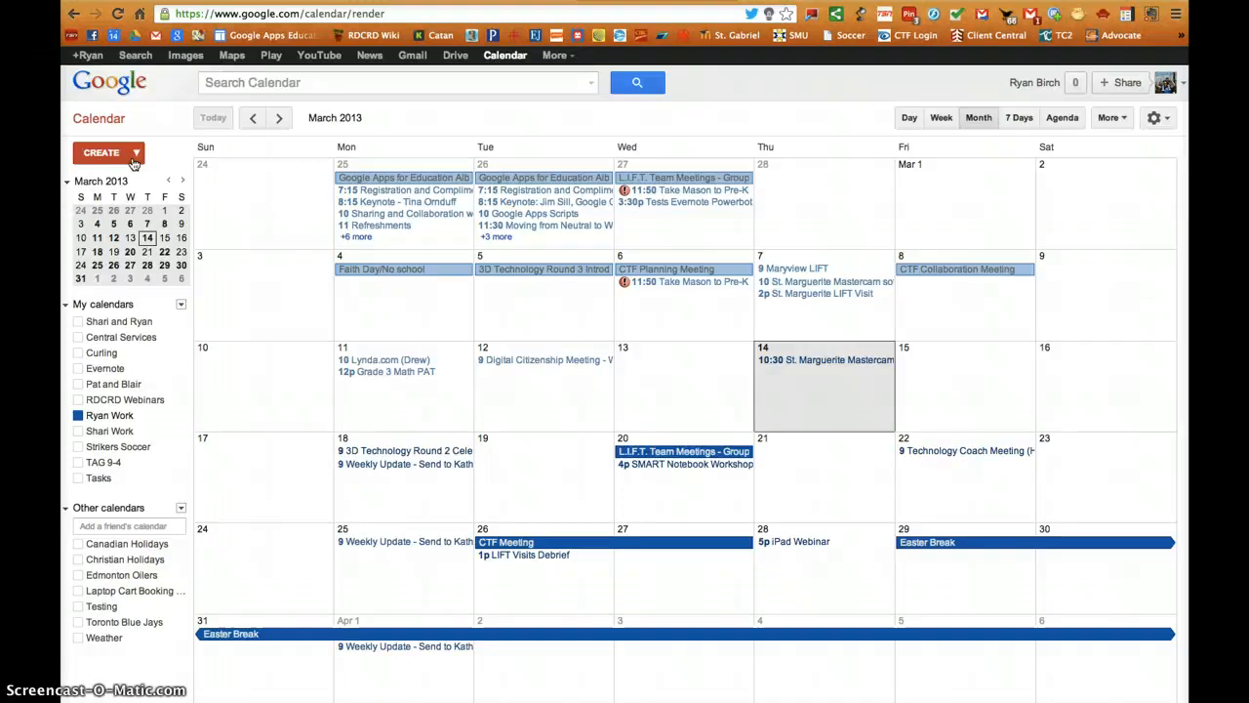
- Switch to the Google Sites page with the Calendar tutorials and lessons
{"action": "left_click", "coordinate": [341, 1]}
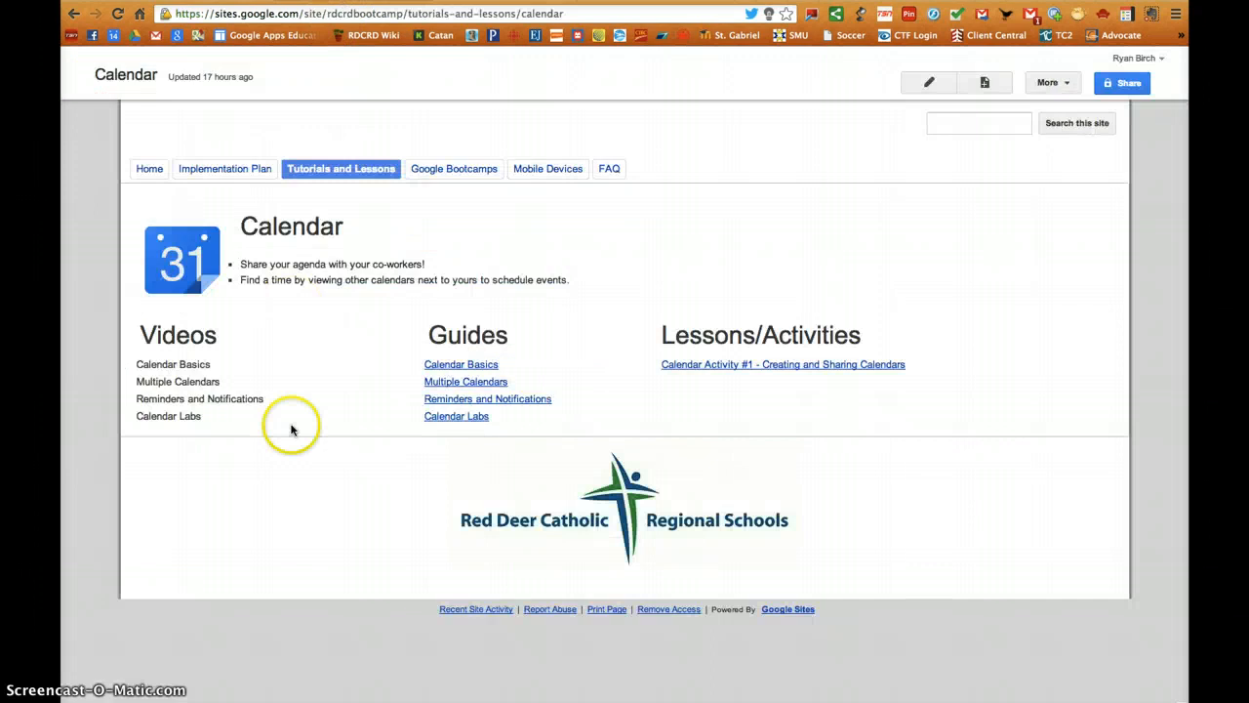